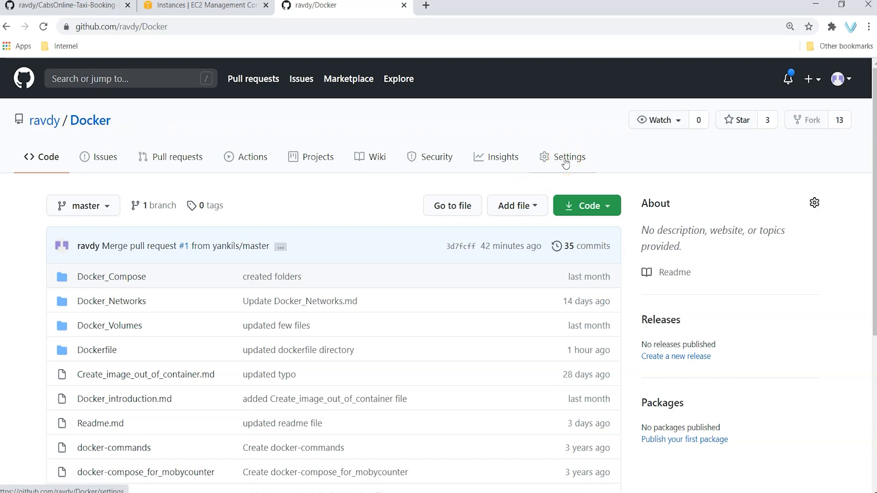
Step: Open the Docker repository's Manage access page and confirm it lists 0 collaborators
left_click(566, 160)
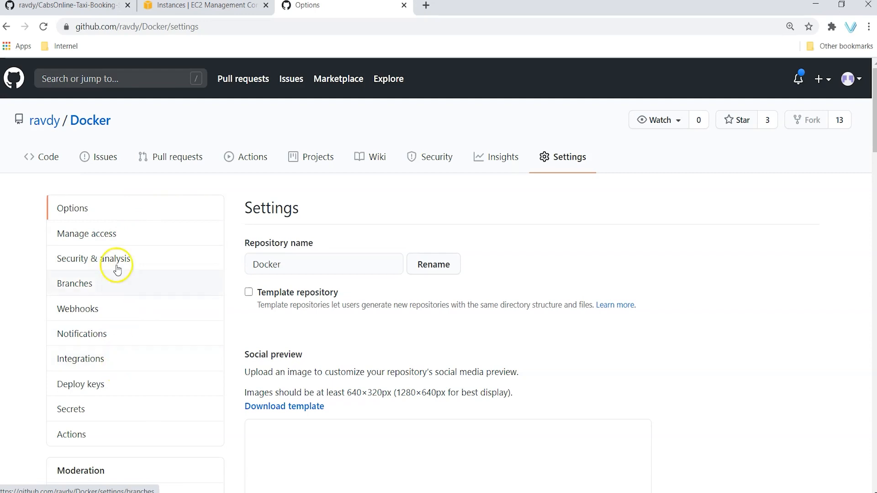
left_click(80, 234)
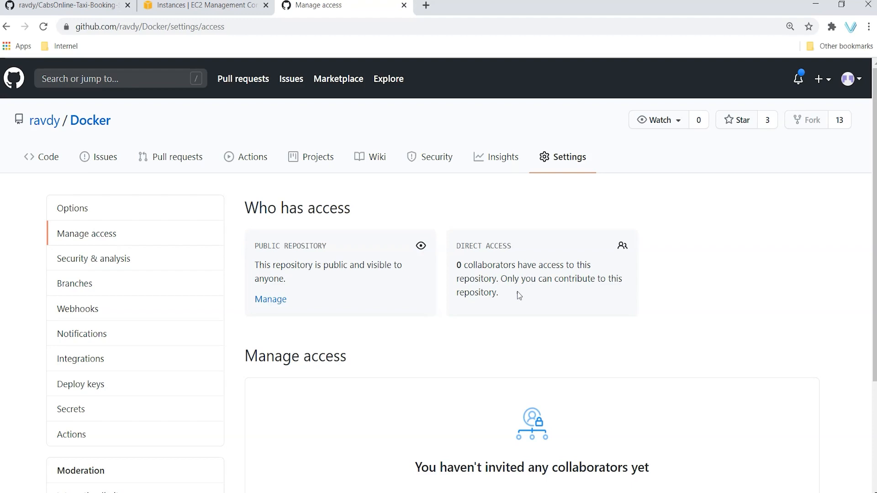
mouse_move(37, 121)
left_click_drag(458, 265, 533, 291)
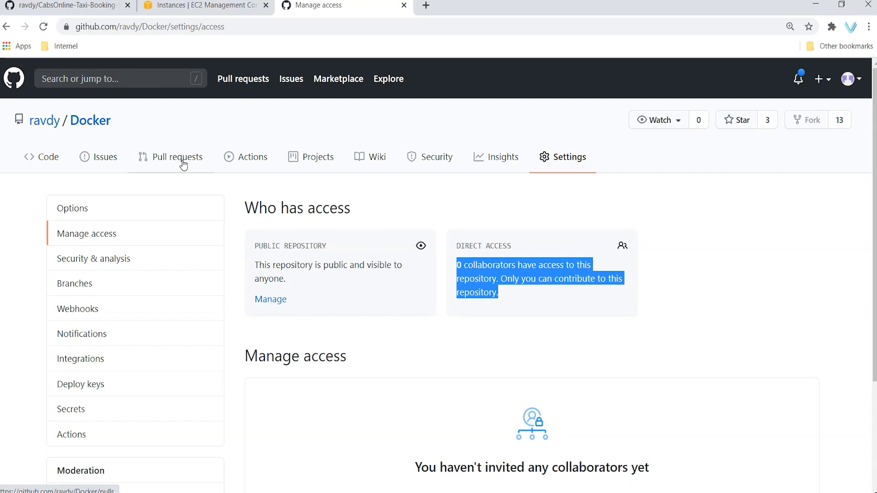
scroll(635, 316, "down", 3)
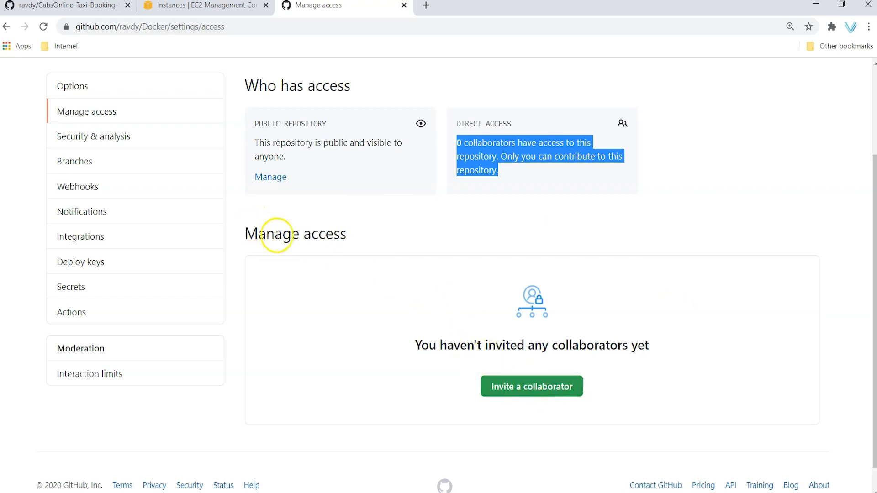
Step: Search for the collaborator's GitHub username and send them an invitation to the Docker repository
left_click(681, 281)
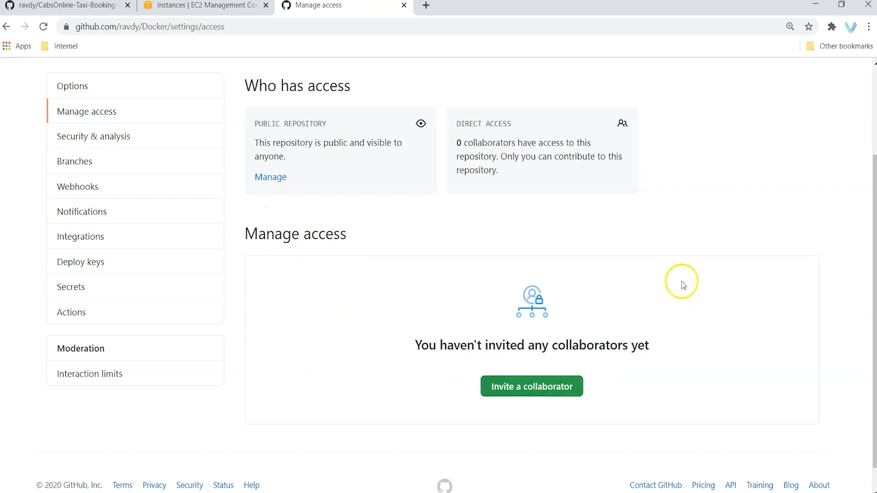
left_click(544, 392)
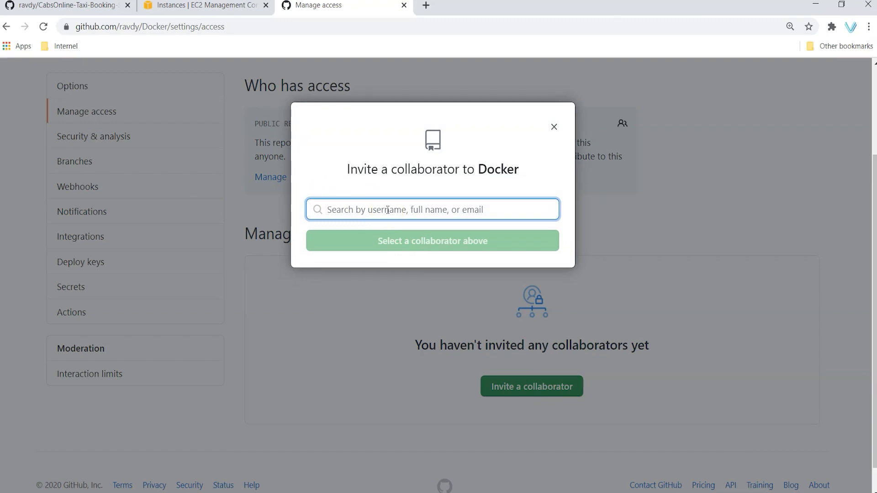
type("y")
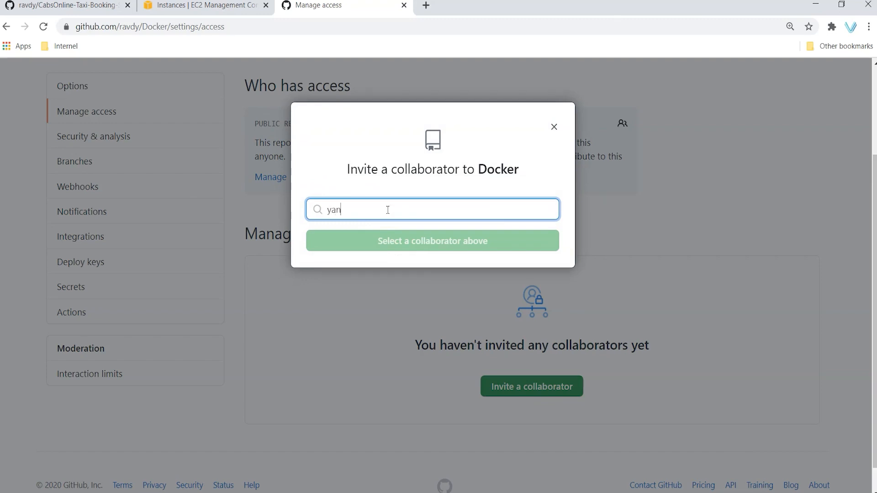
type("anki")
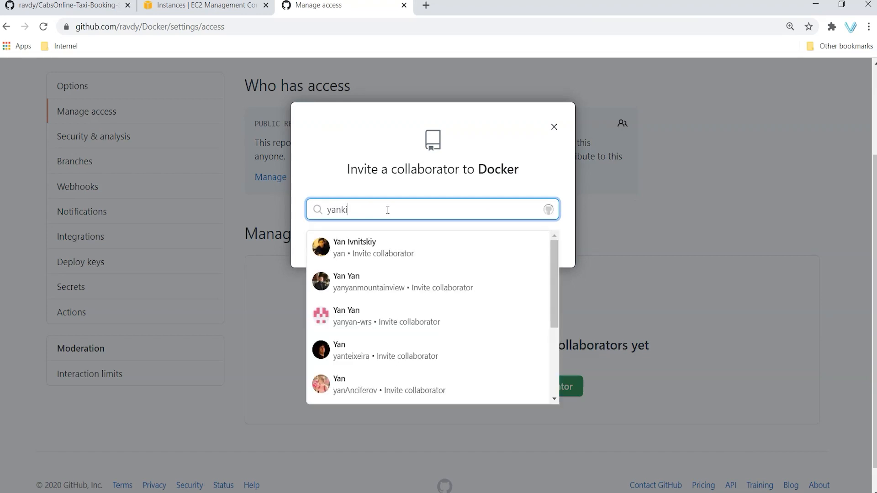
type("ls")
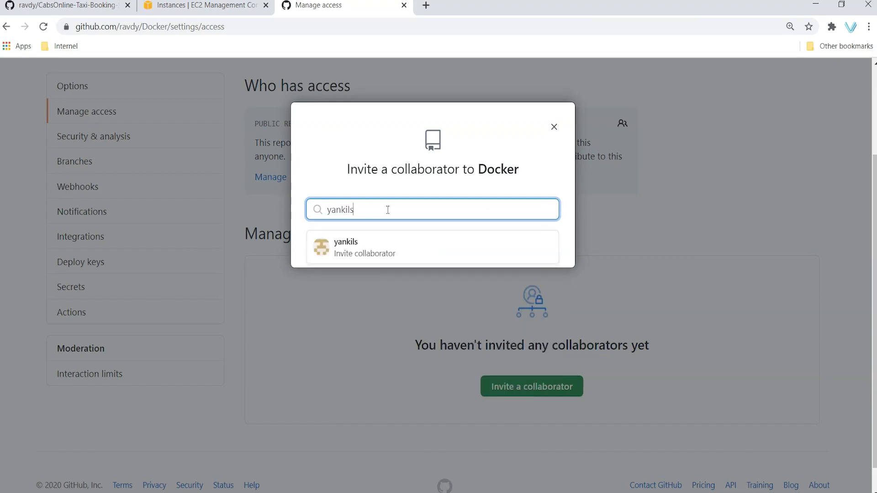
left_click(372, 247)
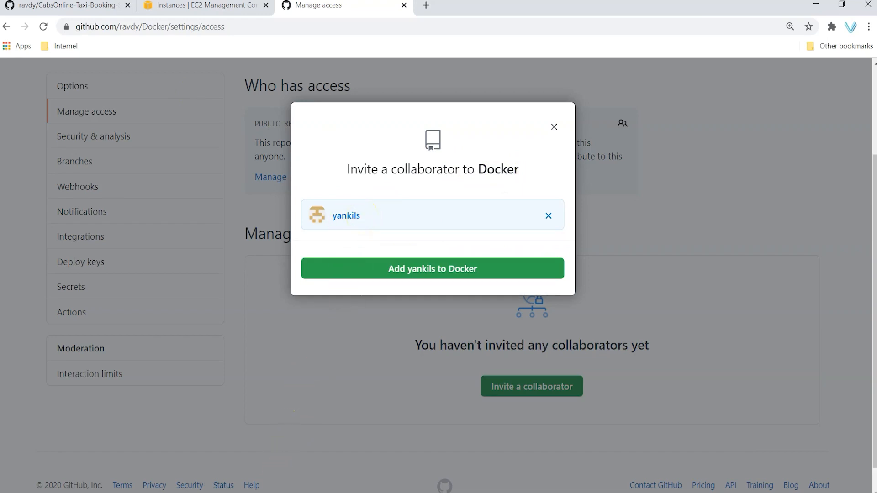
left_click(332, 470)
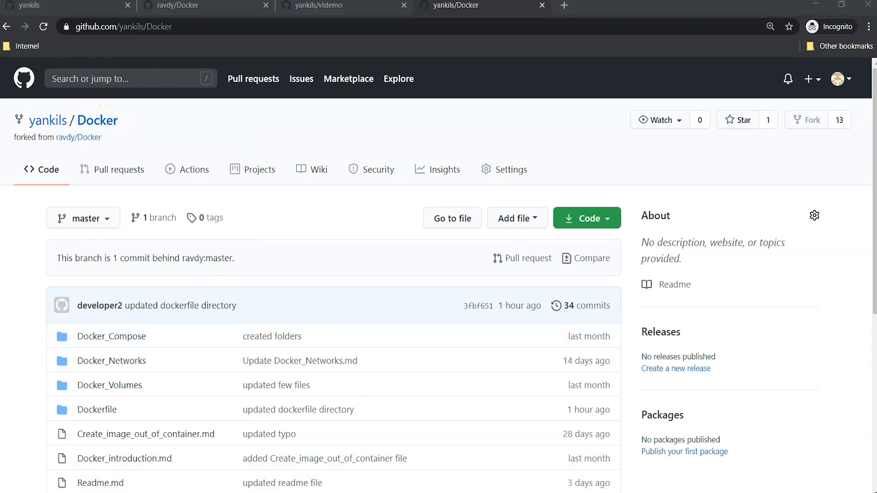
left_click(227, 462)
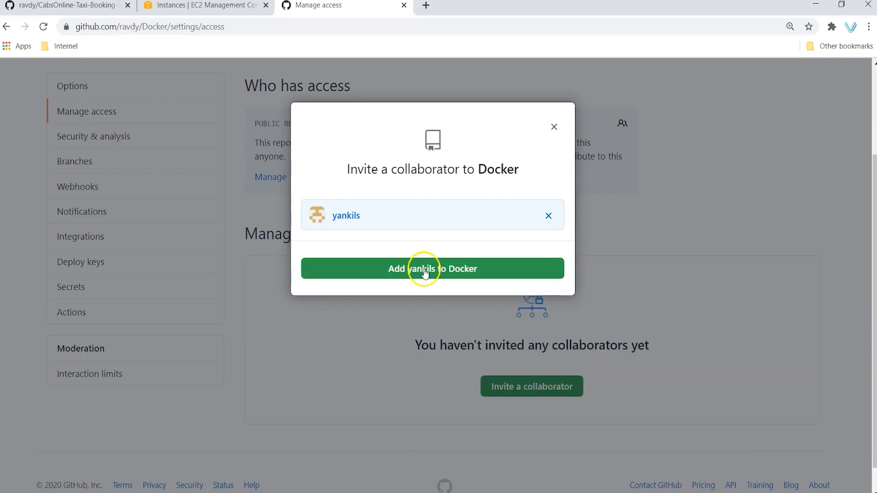
left_click(439, 269)
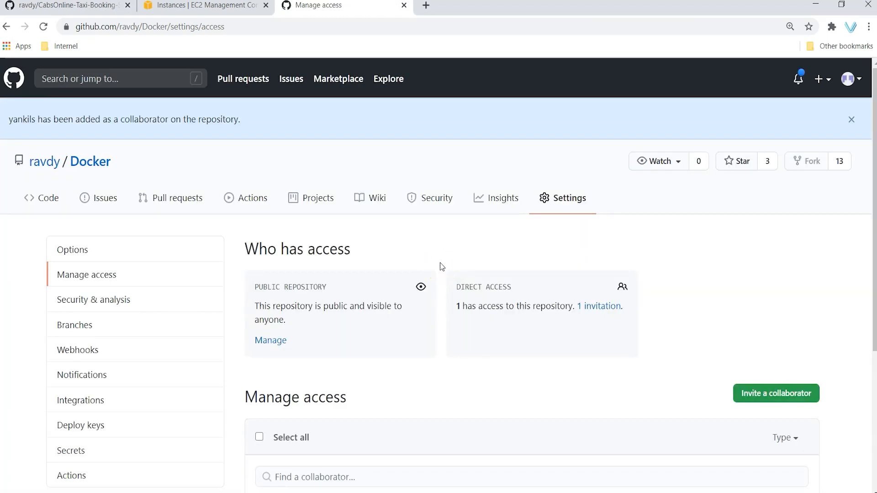
left_click(383, 230)
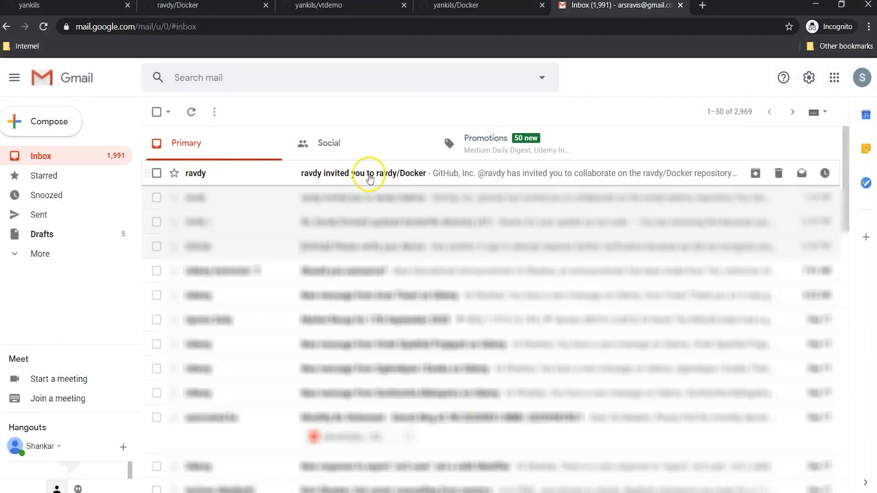
Step: Open the 'invited you to ravdy/Docker' email and follow its link to GitHub's invitation page
left_click(369, 177)
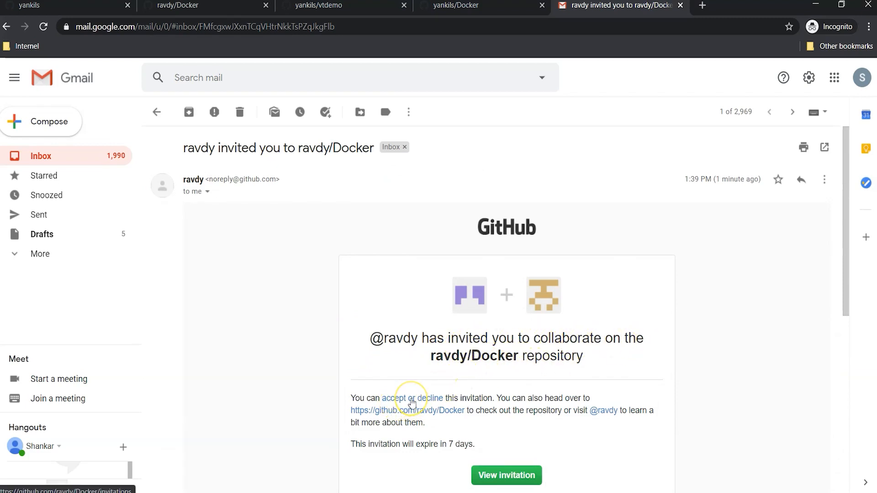
left_click(412, 401)
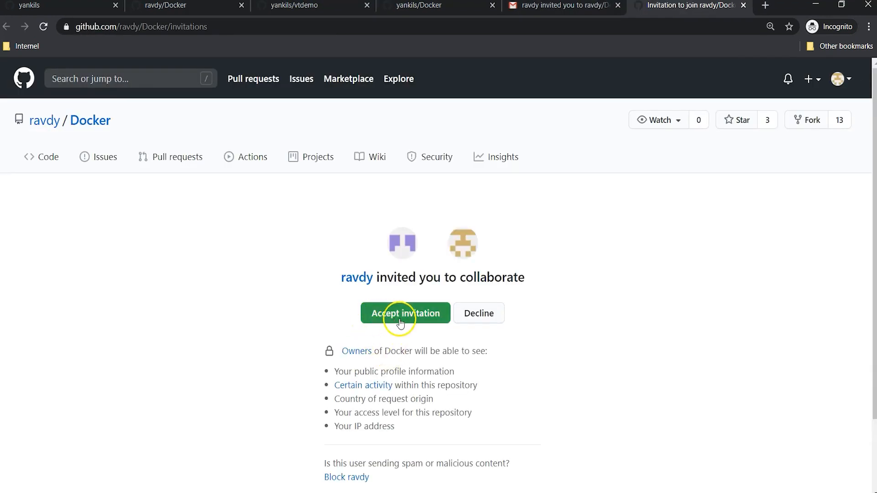
Step: Accept the ravdy/Docker invitation and copy the repository's HTTPS clone URL
left_click(396, 321)
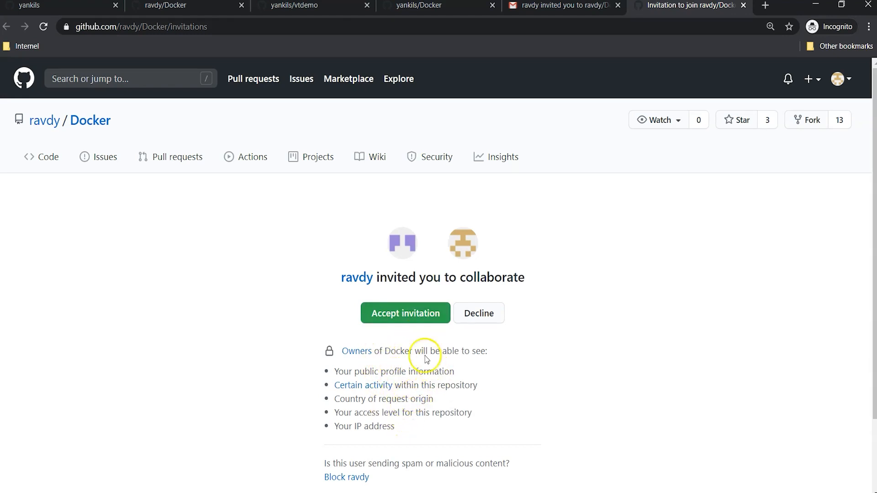
left_click(416, 316)
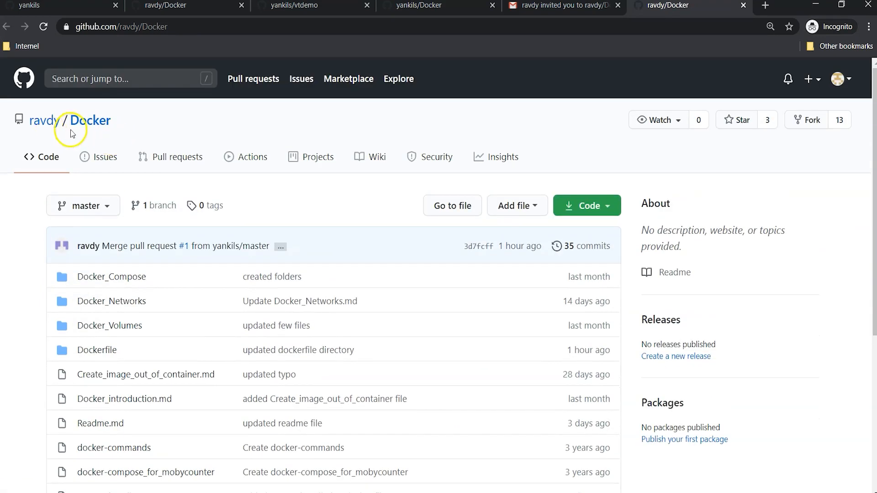
scroll(378, 219, "down", 1)
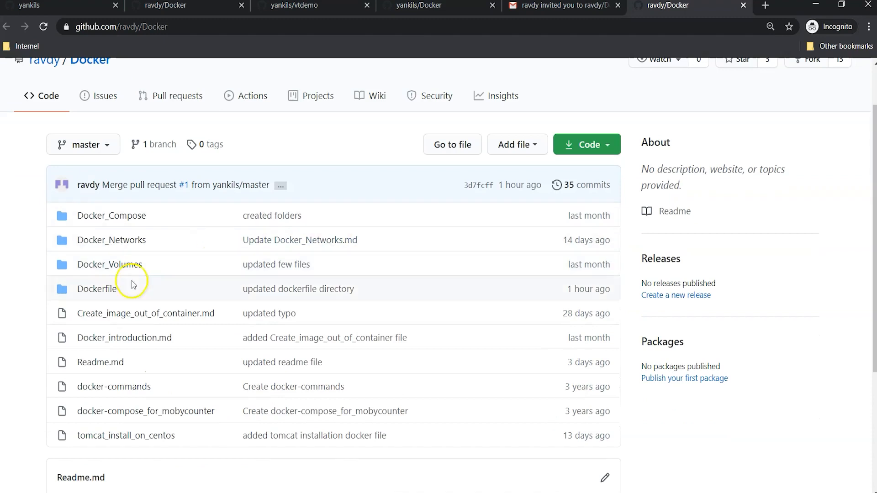
scroll(110, 228, "up", 1)
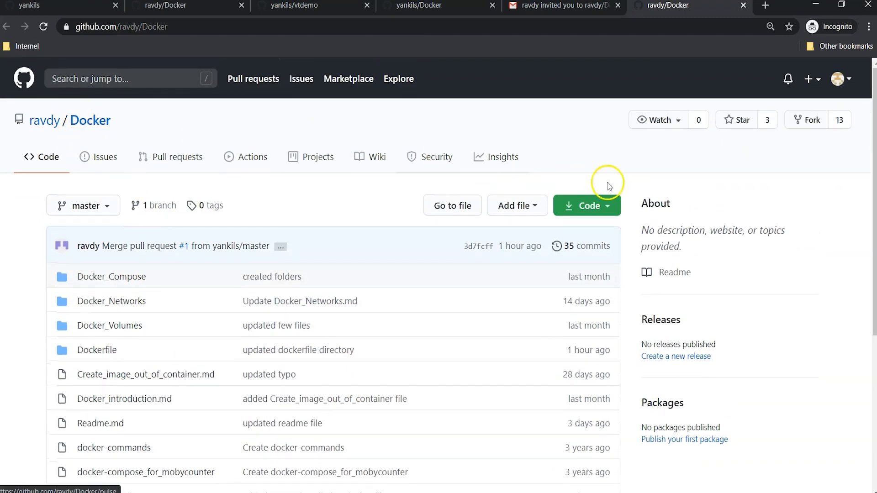
left_click(610, 207)
left_click(598, 284)
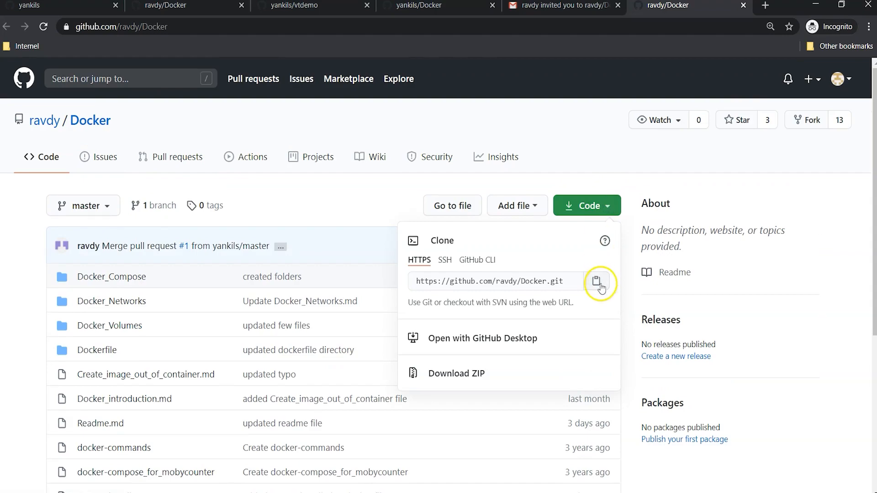
Step: Clone ravdy/Docker on the server with git clone and move into the Docker folder
left_click(328, 372)
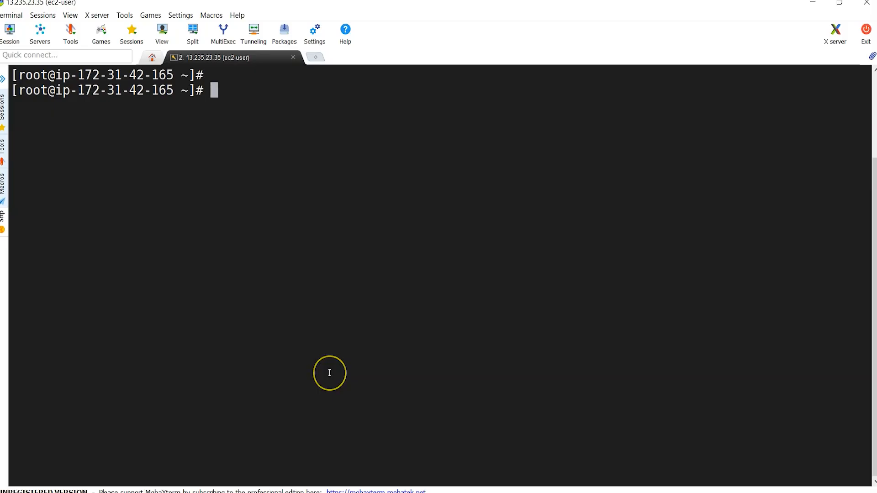
type("git clone")
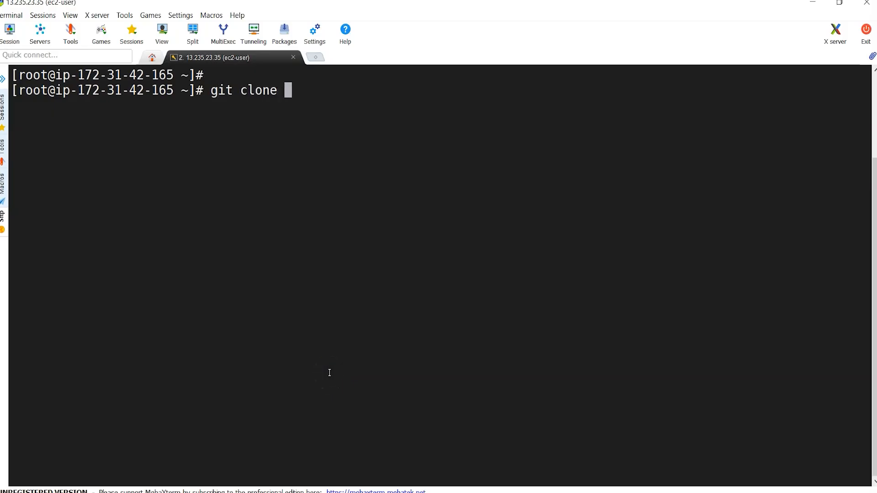
right_click(329, 372)
key("Return")
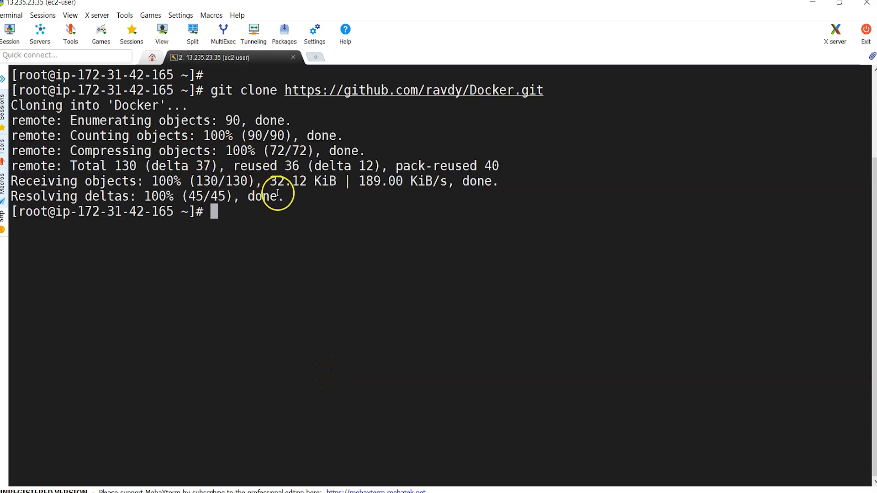
type("ls")
key("Return")
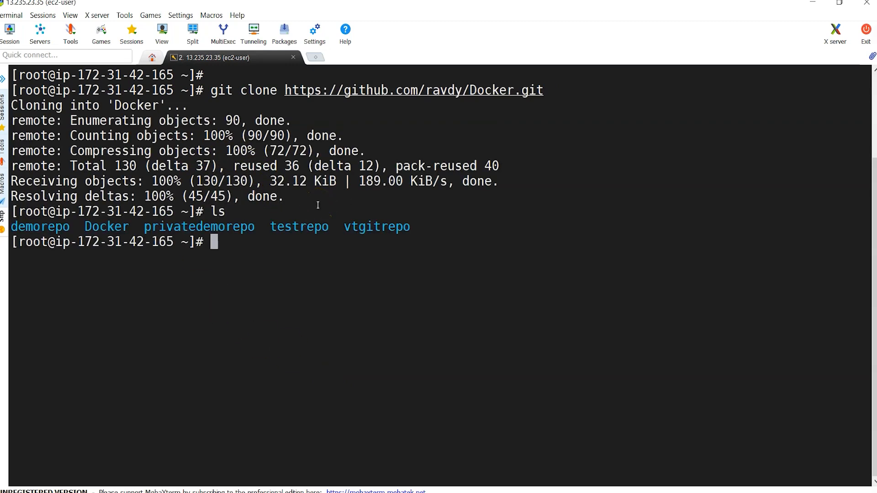
type("cd Do")
key("Tab")
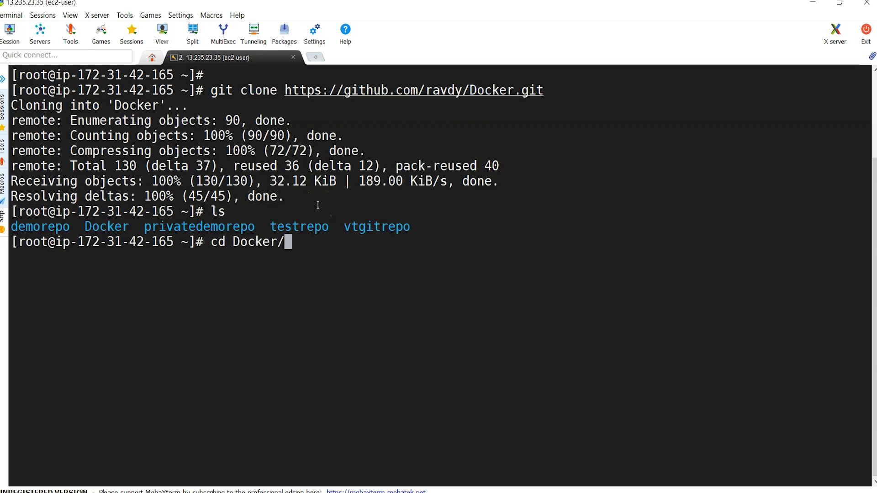
key("Return")
type("ls")
key("Return")
Step: In vi, delete the blank lines above '#Docker Image' in Docker_introduction.md and save with :wq
type("vi")
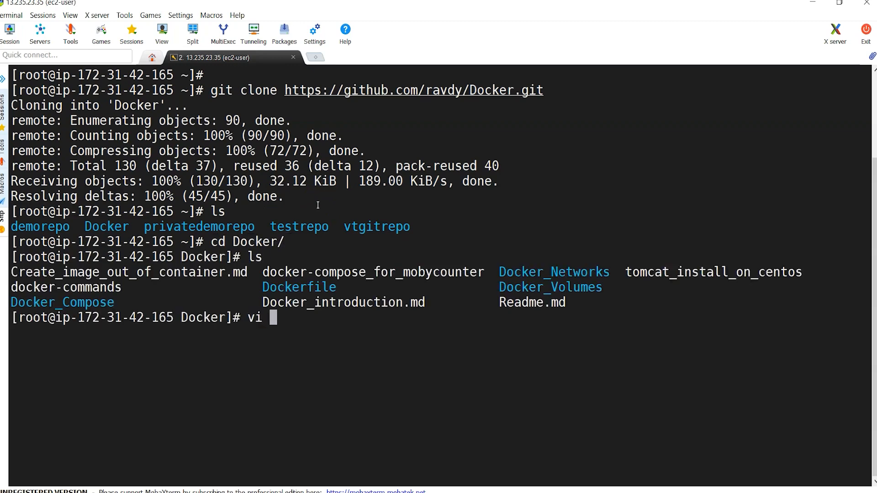
double_click(332, 303)
right_click(528, 351)
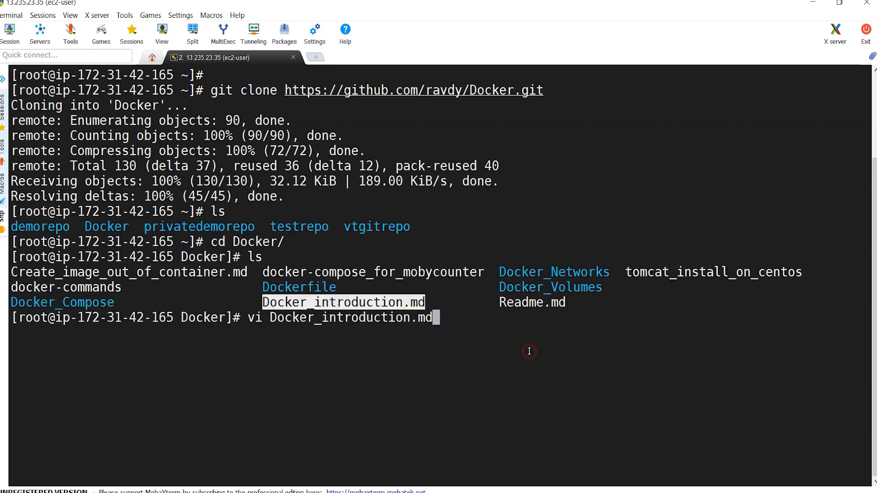
key("Return")
key("shift+g")
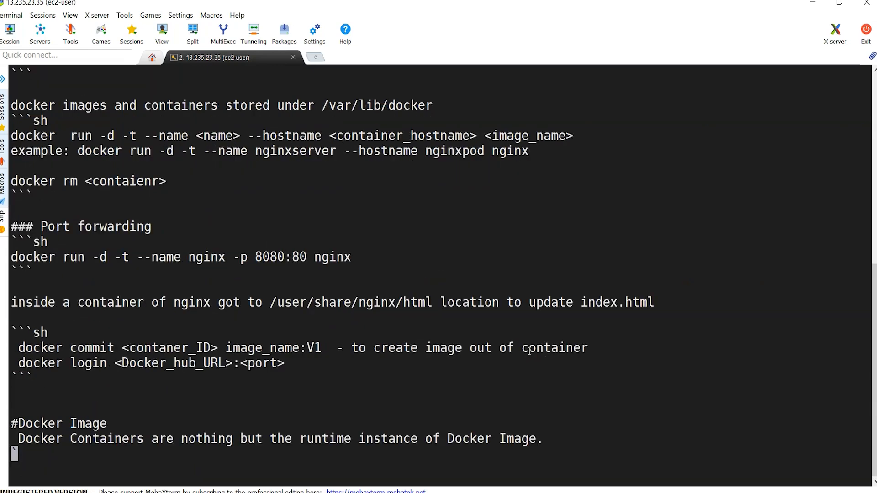
key("Up")
key("Up")
key("Up")
key("d")
key("d")
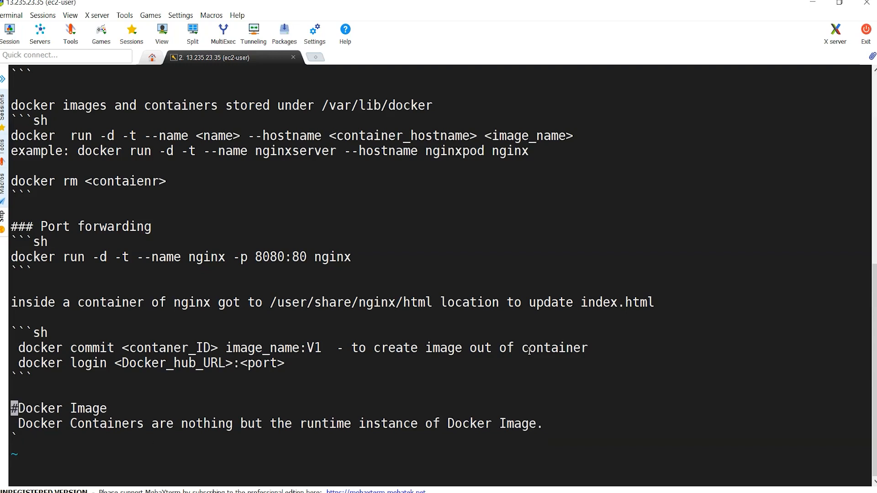
key("Up")
key("d")
key("d")
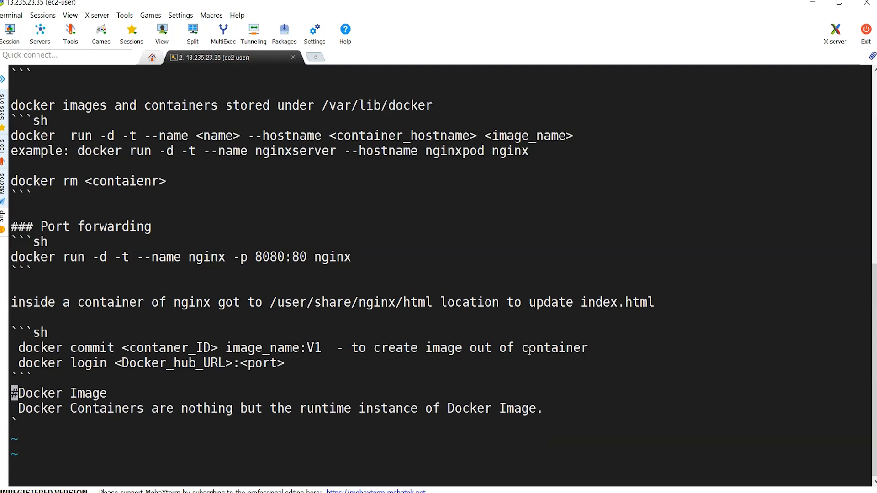
type(":wq")
key("Return")
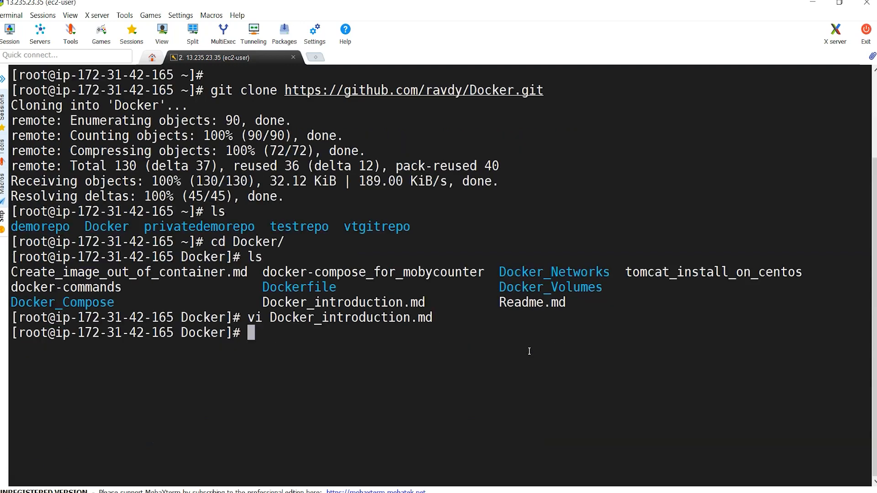
Step: Stage all changes and commit them with the message 'updated Docker_introduction file'
type("git status")
key("Return")
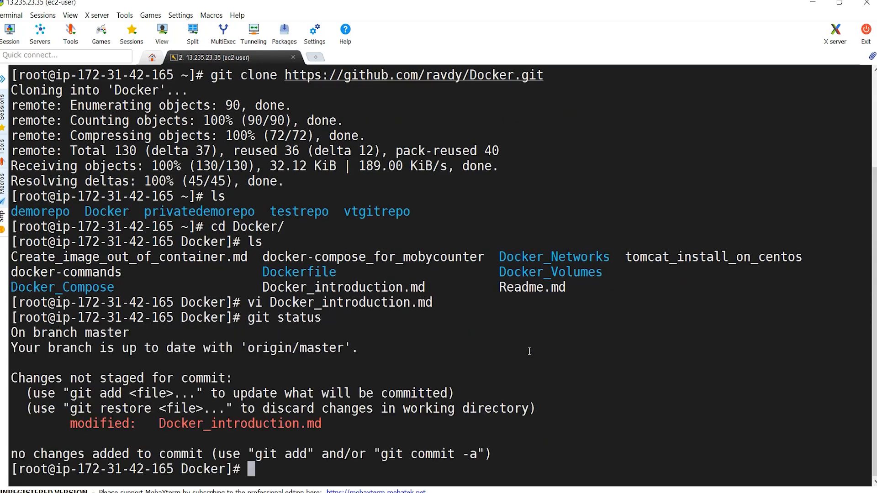
type("git add .")
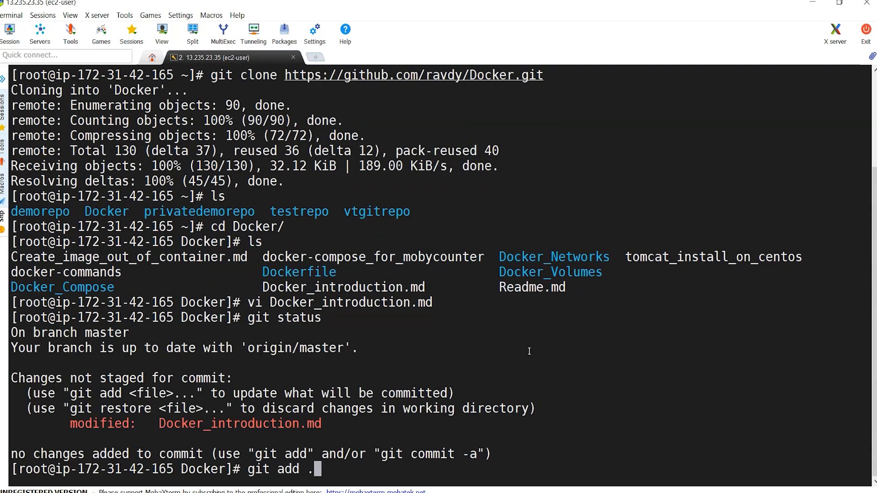
key("Return")
type("git comm")
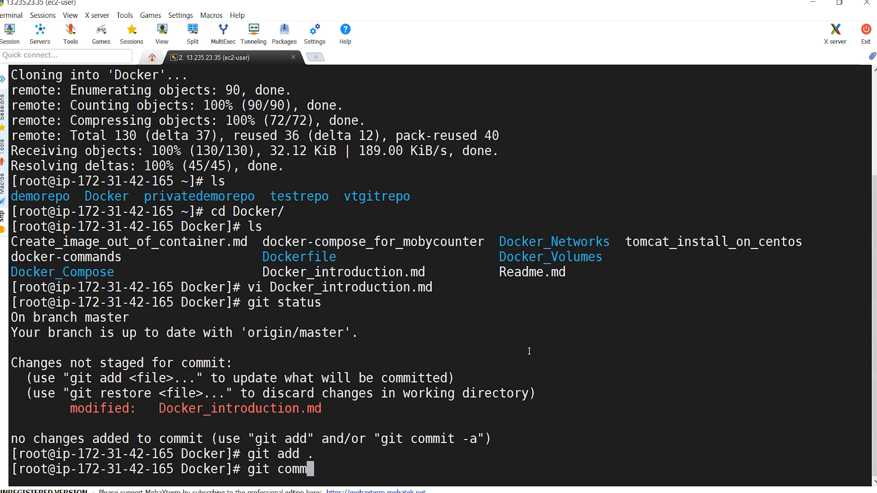
type("it -m \"u")
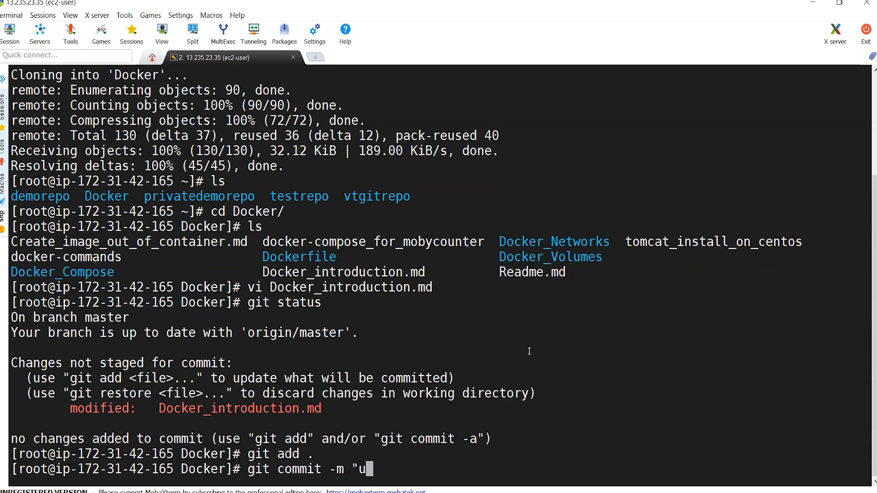
type("pdated")
double_click(238, 407)
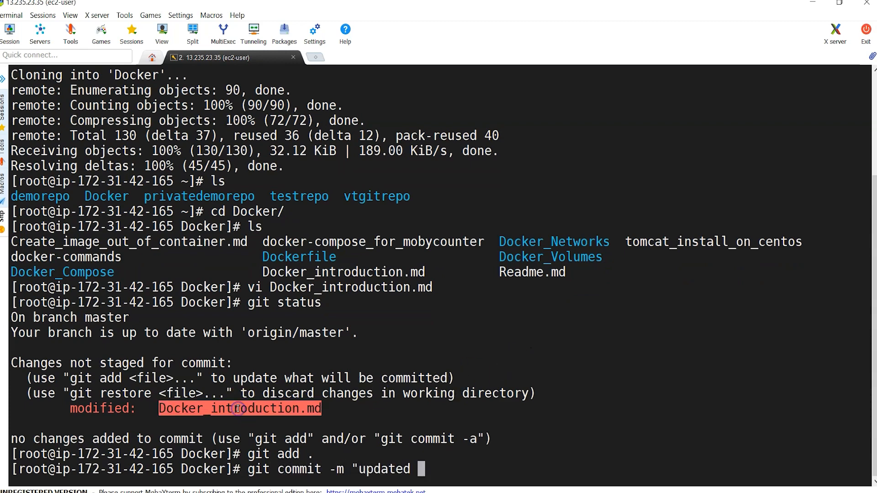
right_click(237, 408)
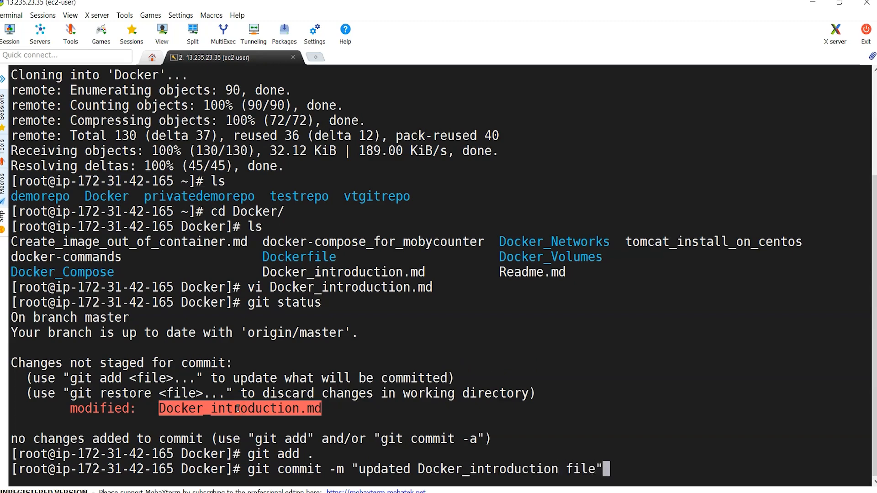
key("Return")
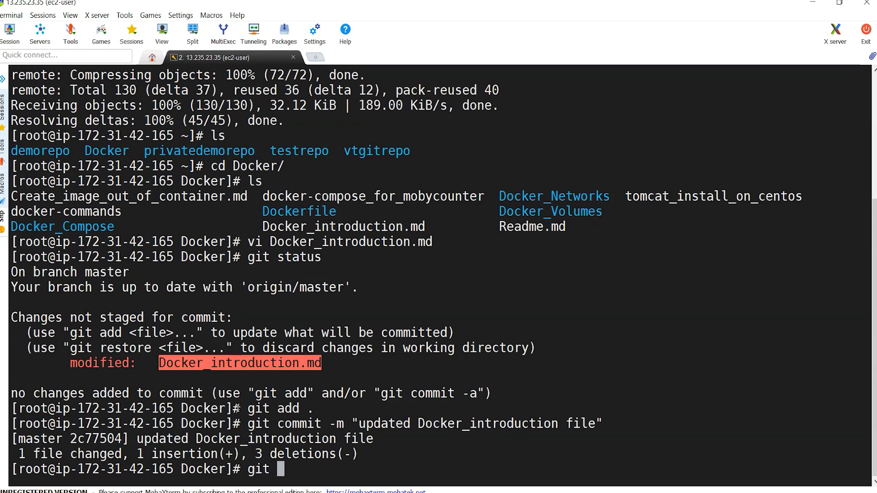
Step: Review the new commit in git log and check the repository address used for cloning
type("git log")
key("Return")
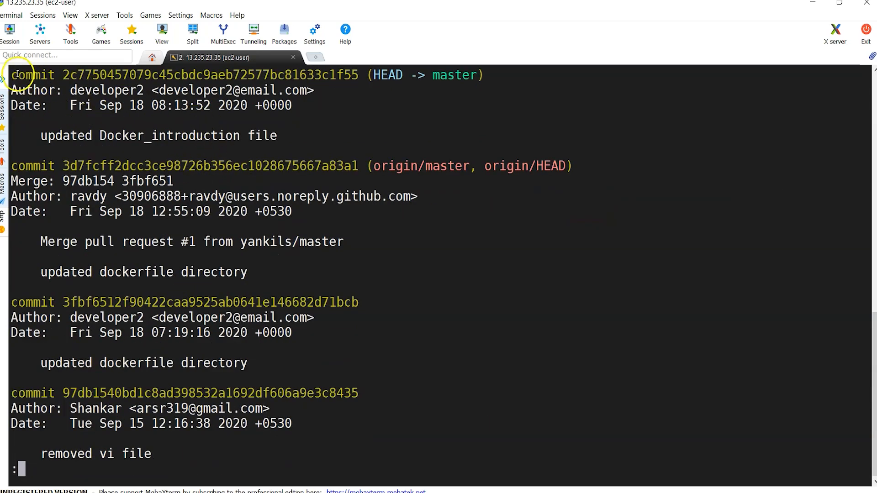
left_click_drag(10, 73, 293, 128)
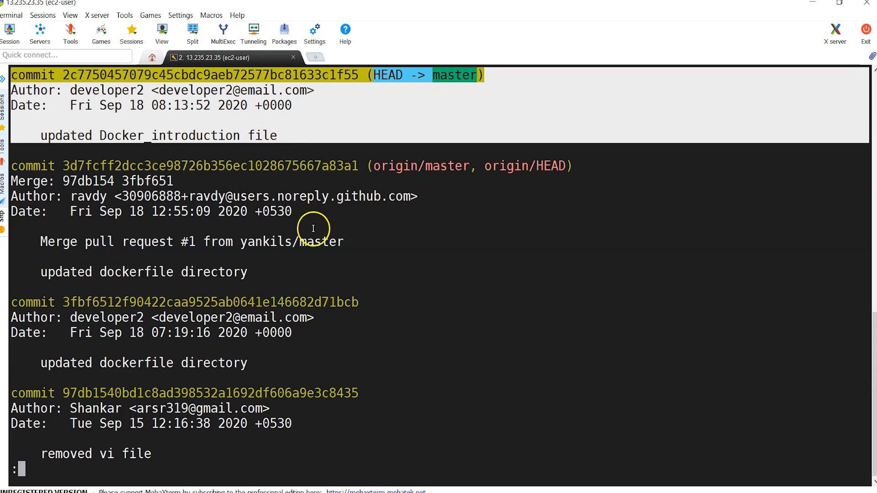
key("q")
left_click(359, 334)
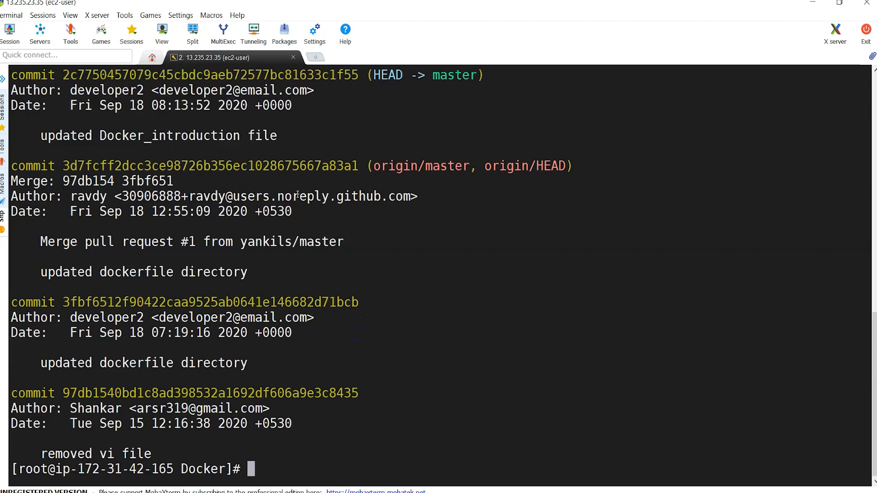
scroll(297, 195, "up", 5)
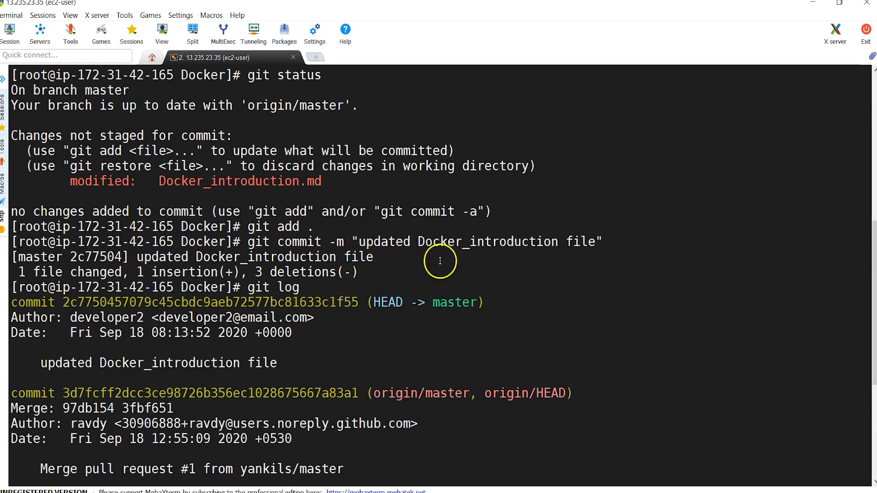
scroll(440, 261, "up", 2)
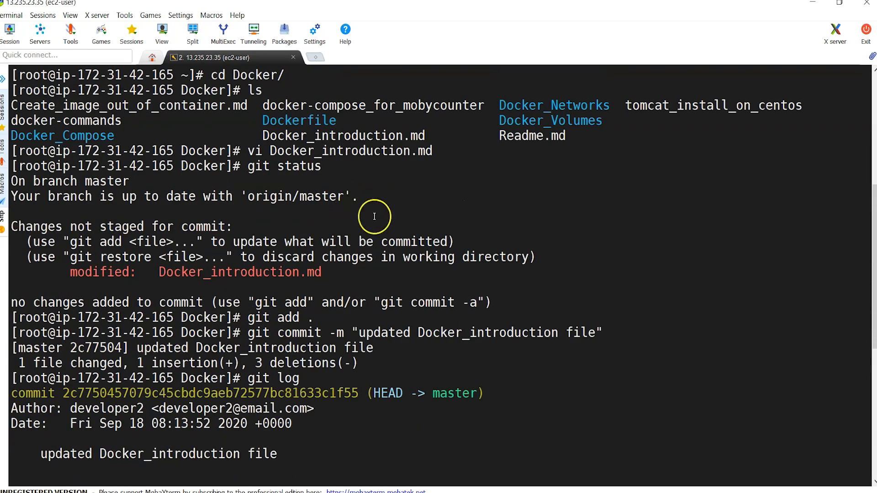
scroll(417, 235, "up", 3)
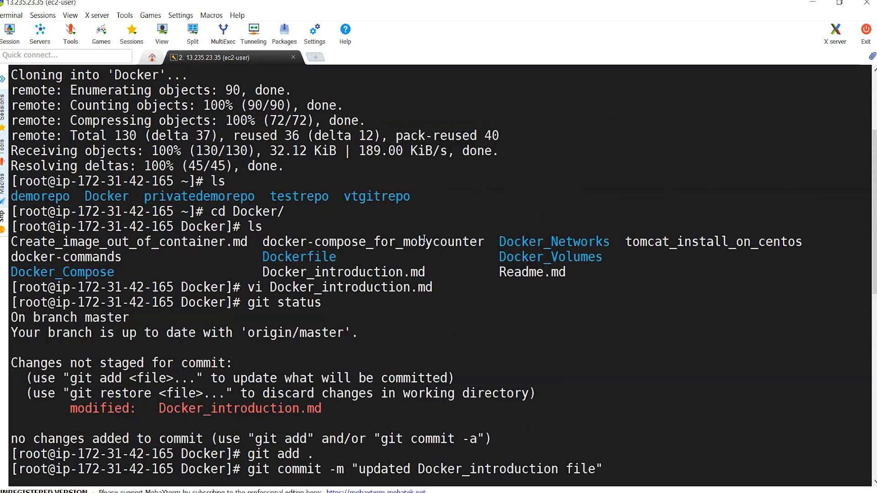
scroll(424, 238, "up", 2)
left_click_drag(278, 152, 392, 157)
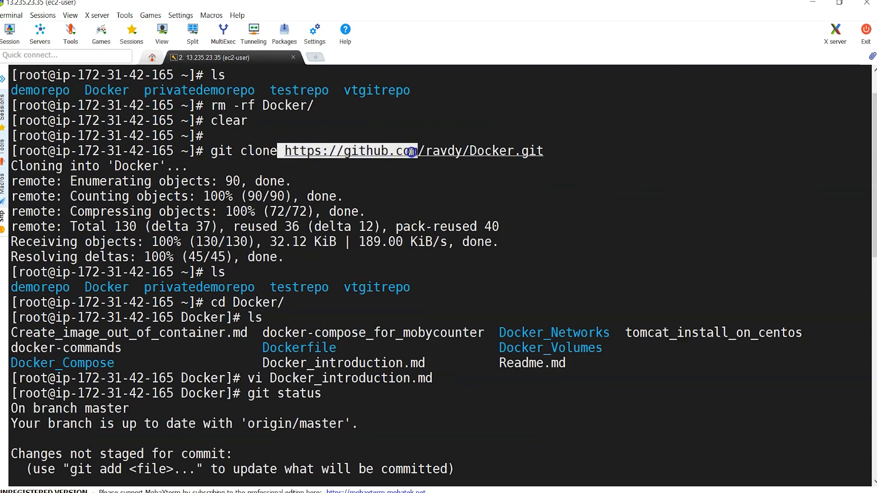
left_click(461, 199)
type("git push")
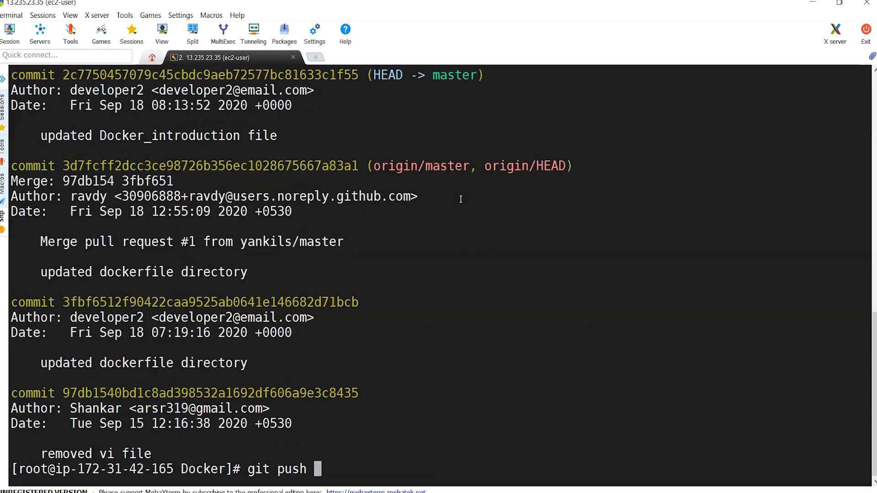
type(" origin master")
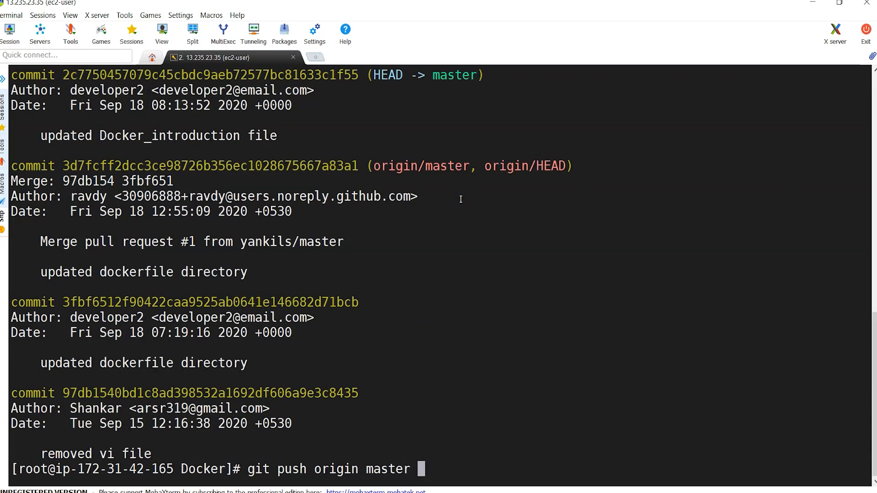
Step: Push the commit to origin master with the collaborator's GitHub credentials, retrying after the authentication failure
key("Return")
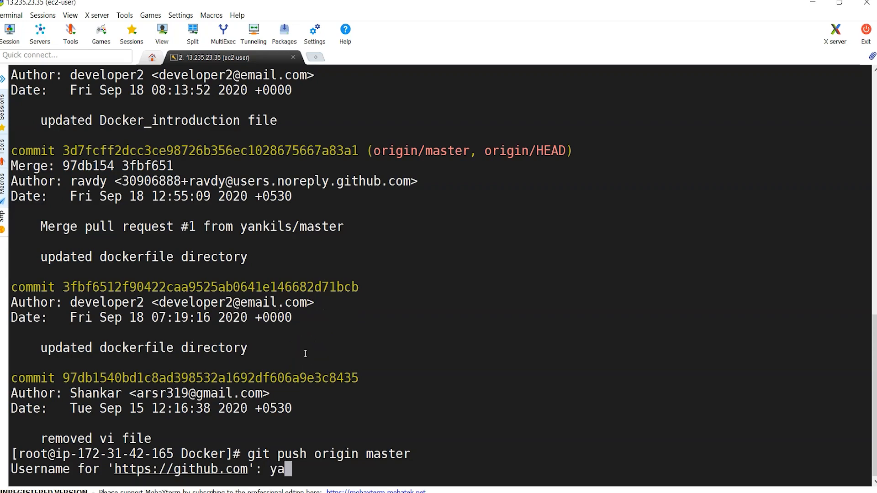
key("Return")
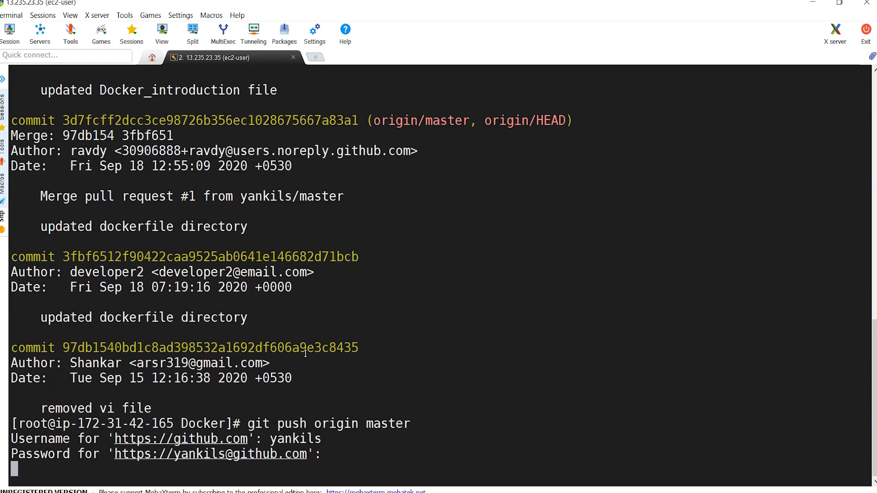
key("Return")
key("Up")
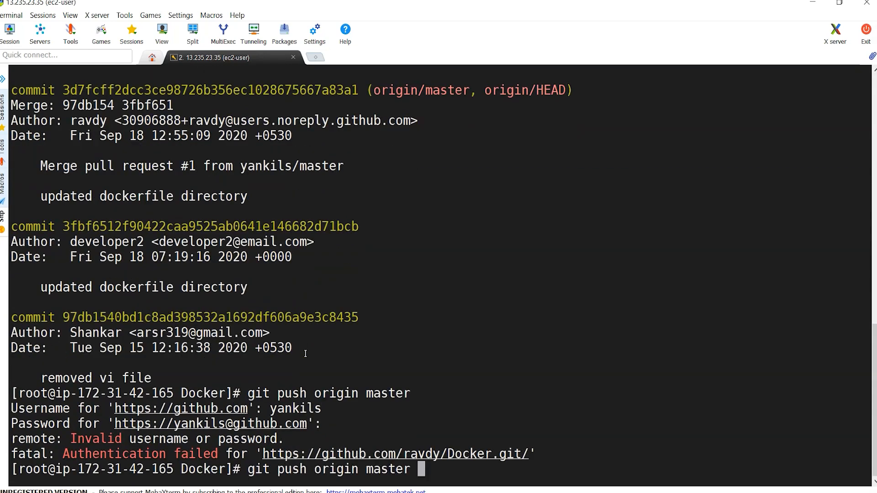
key("Return")
type("yankils")
key("Return")
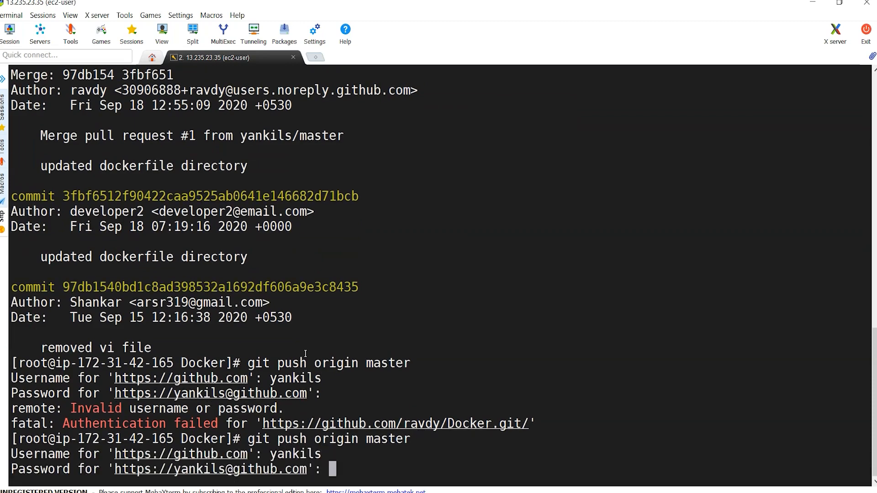
key("Return")
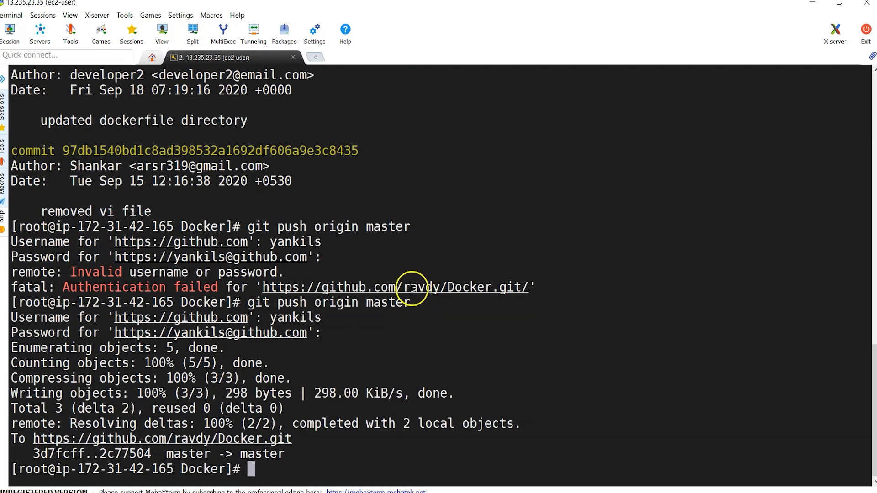
Step: Point out the repository owner, collaborator username and Docker repo name in the push output
left_click_drag(413, 288, 441, 289)
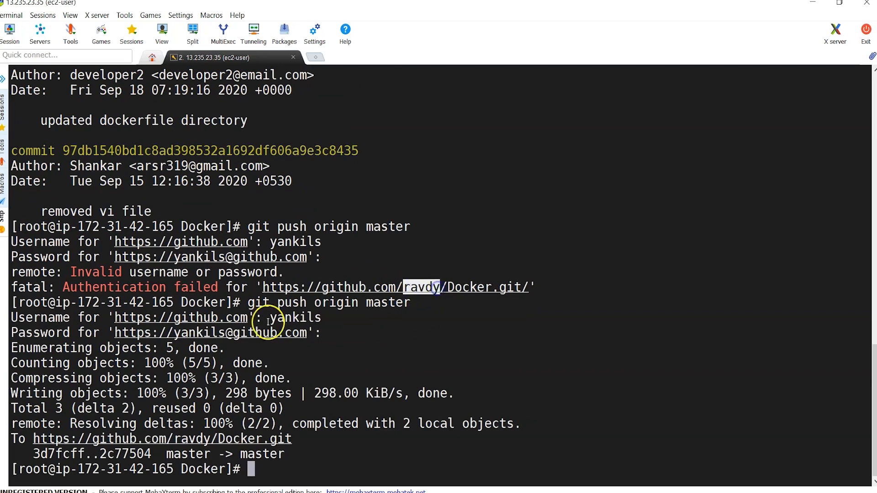
double_click(305, 317)
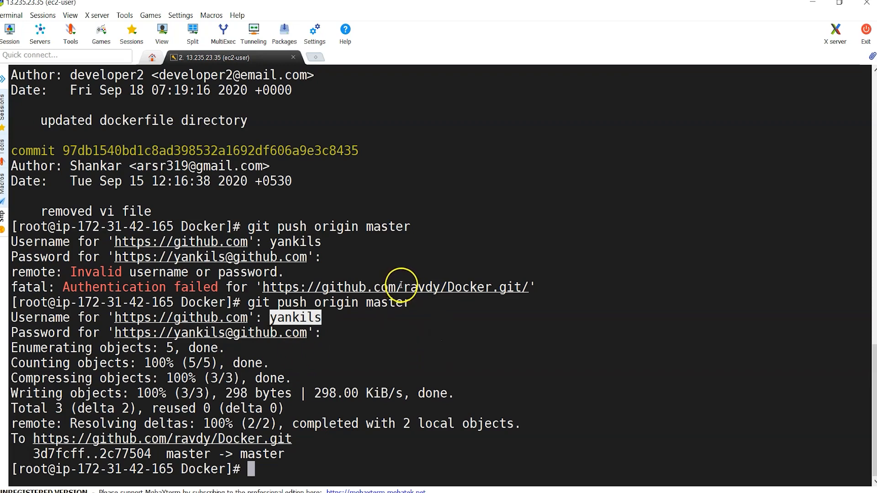
left_click_drag(402, 287, 420, 287)
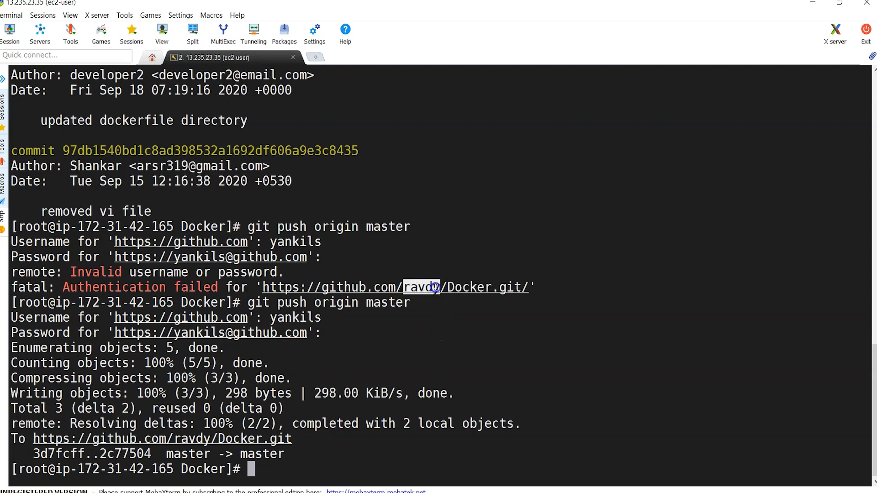
double_click(296, 317)
double_click(459, 288)
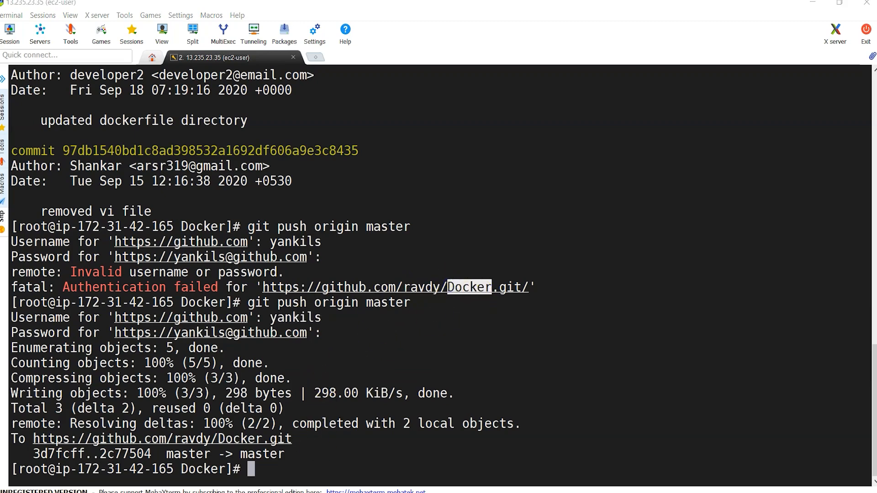
left_click(219, 463)
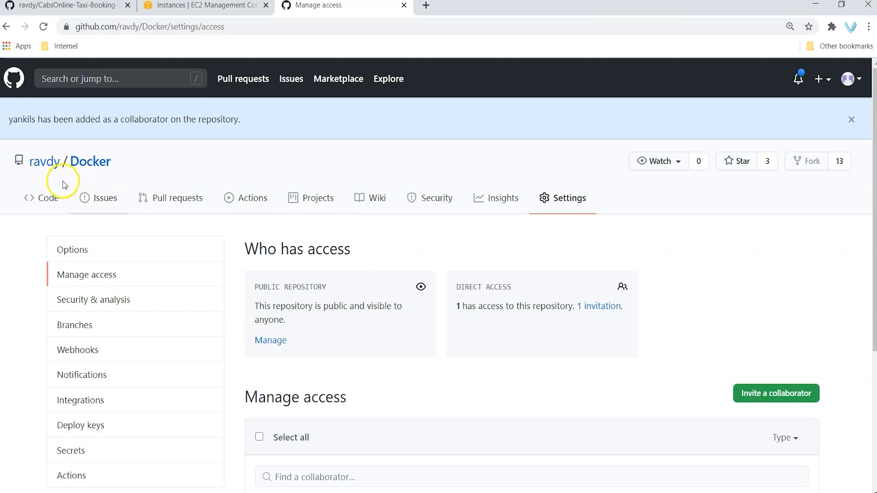
Step: Open ravdy/Docker from the owner's profile, check the latest commit's author, and switch to the incognito window
left_click(86, 161)
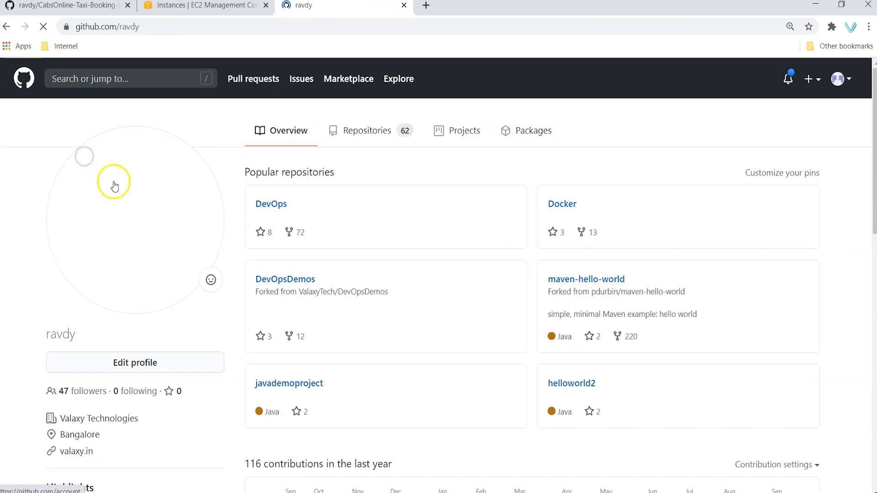
left_click(563, 207)
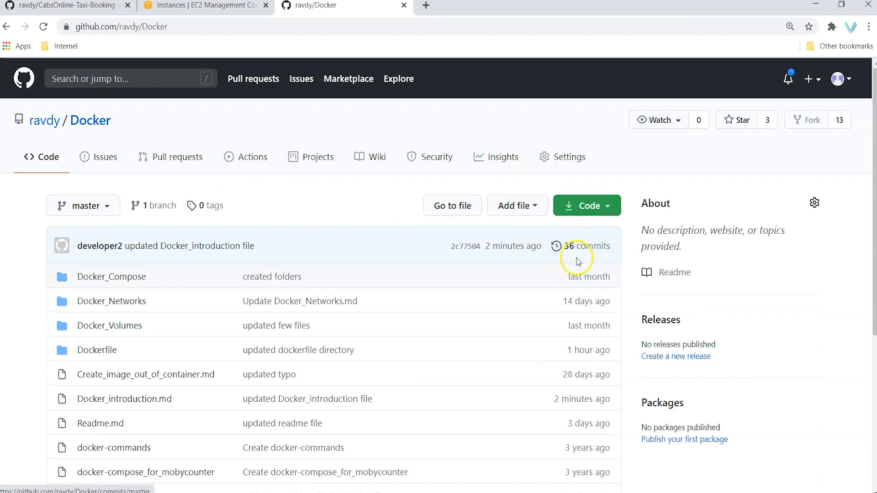
double_click(98, 246)
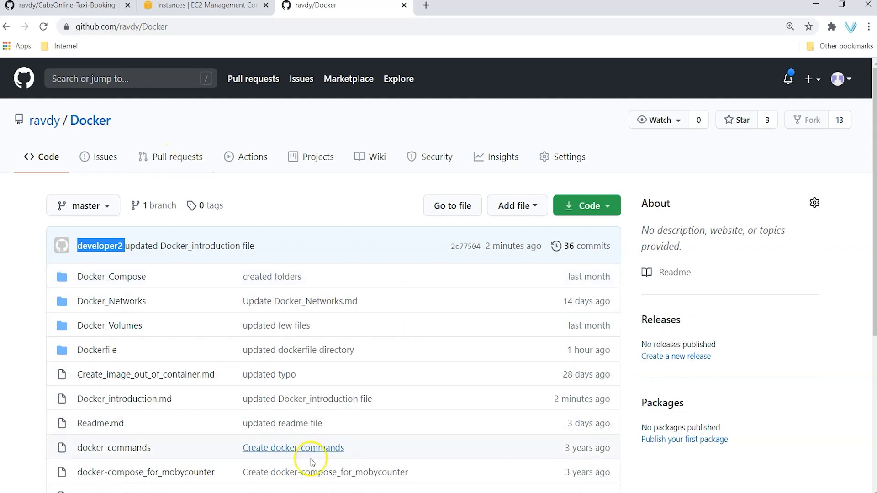
left_click(304, 489)
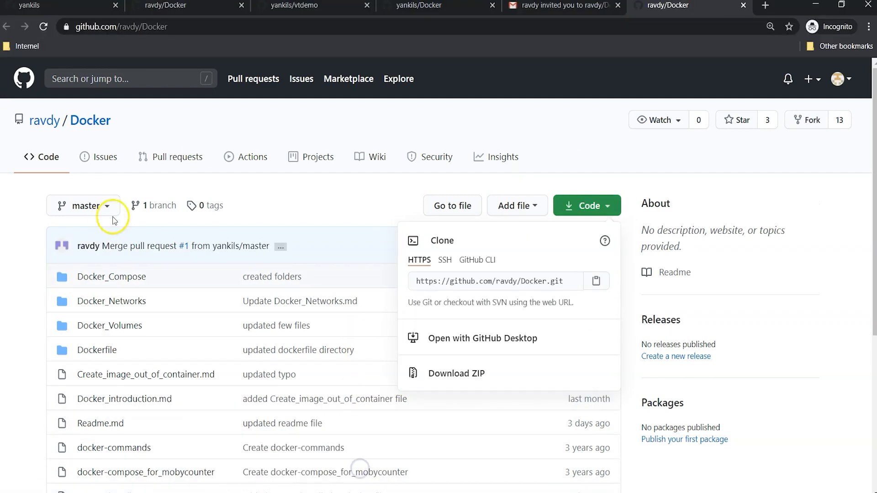
Step: Confirm the collaborator account is signed in on the incognito ravdy/Docker page
left_click(346, 206)
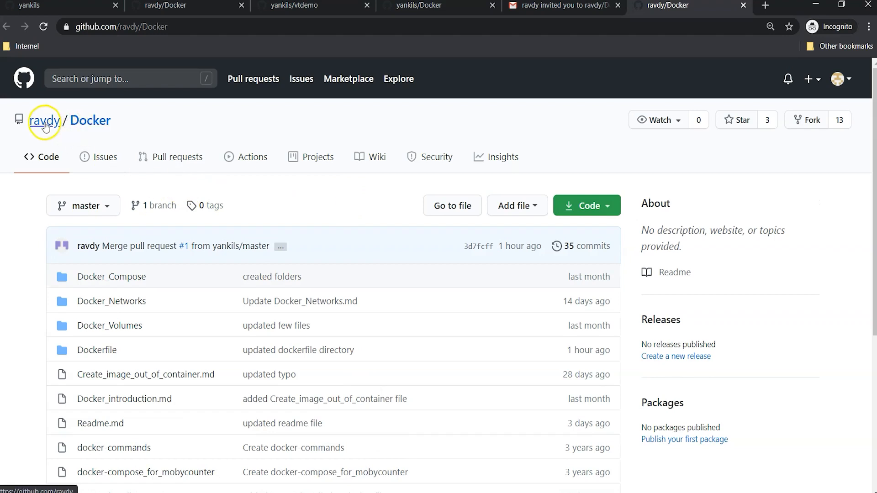
left_click(854, 80)
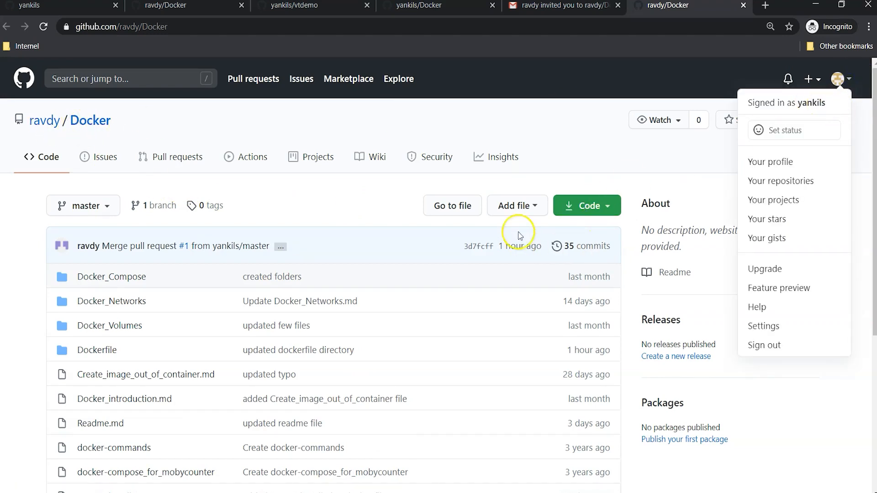
left_click(337, 219)
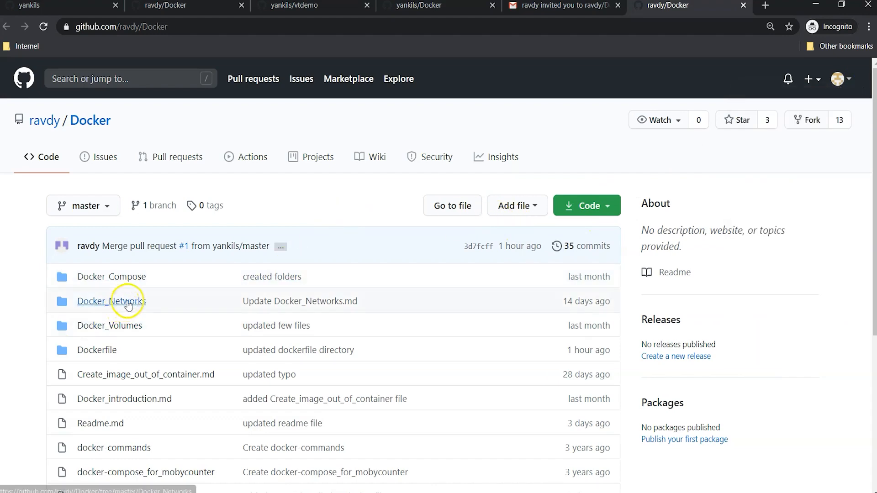
Step: Add 'We are going to add few docker files over here' to Readme.md and commit directly to master
scroll(122, 301, "down", 3)
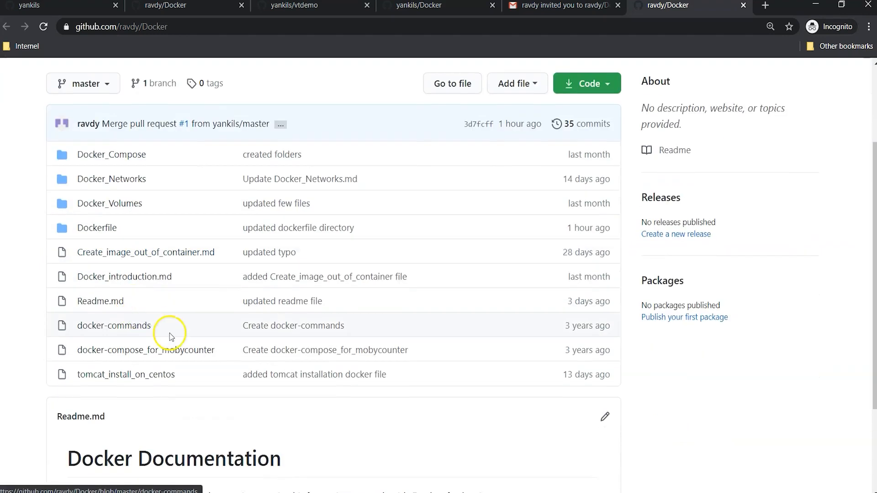
left_click(110, 304)
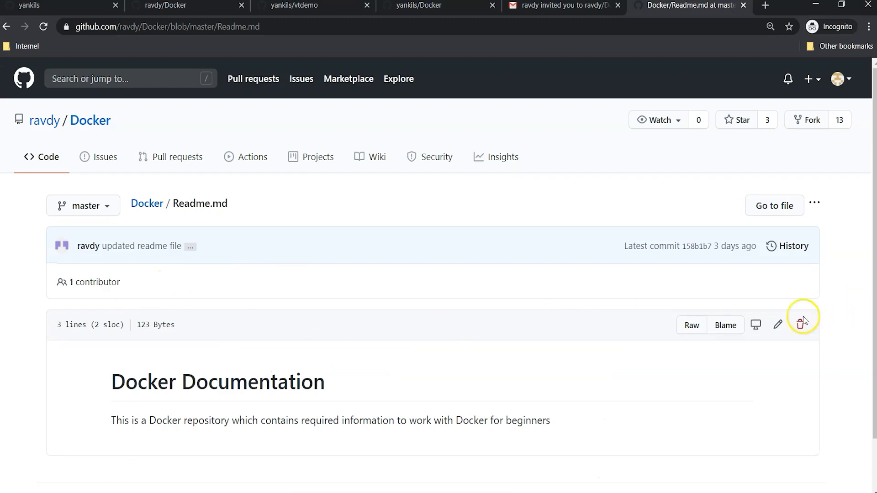
left_click(778, 325)
scroll(343, 344, "down", 3)
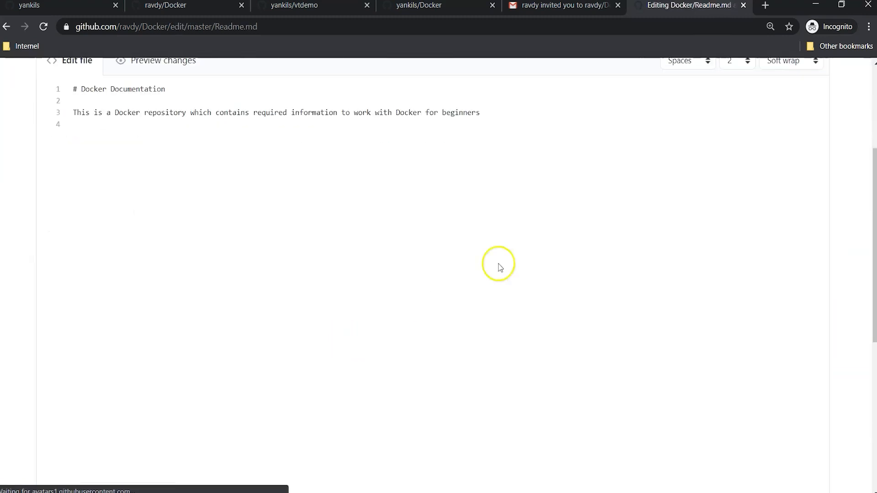
left_click(529, 154)
type("We are going to add few docker")
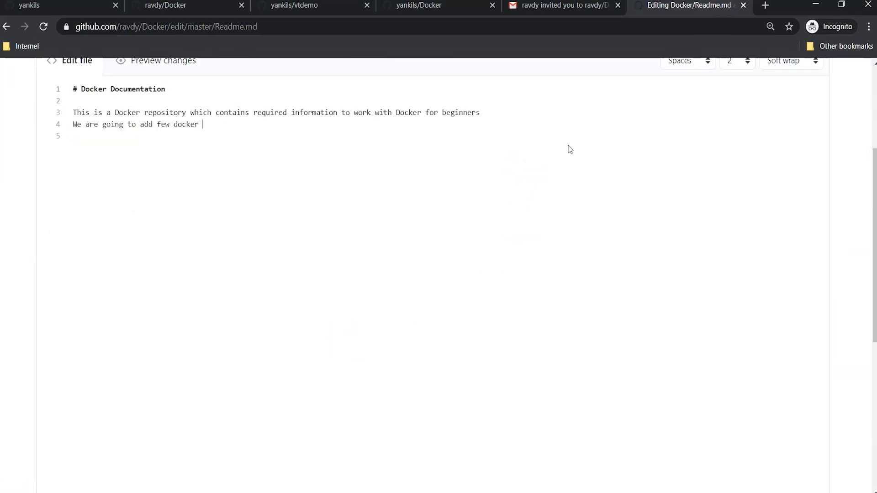
scroll(614, 256, "down", 6)
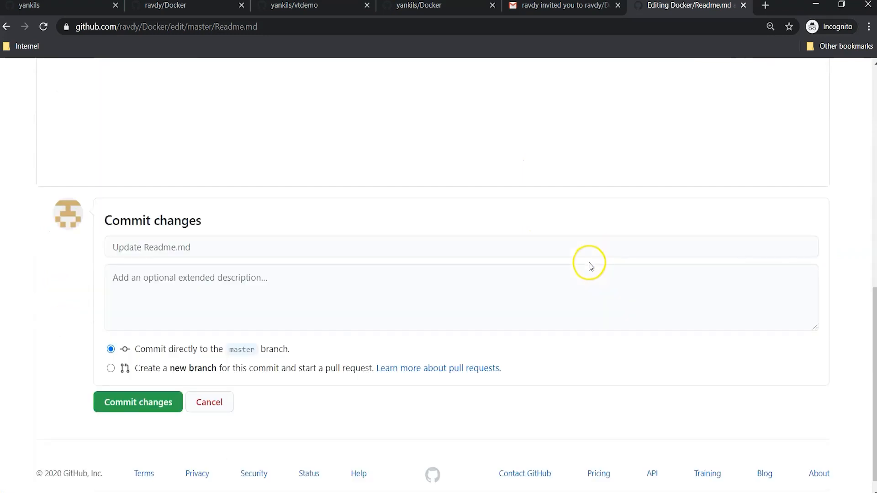
left_click(153, 388)
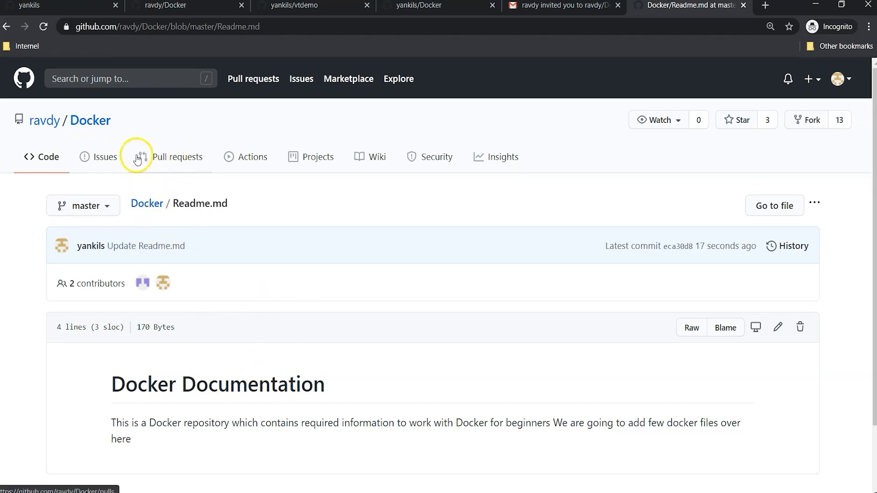
Step: Check the signed-in account, then open testfile in ravdy/javademoproject via the owner's profile
left_click(849, 80)
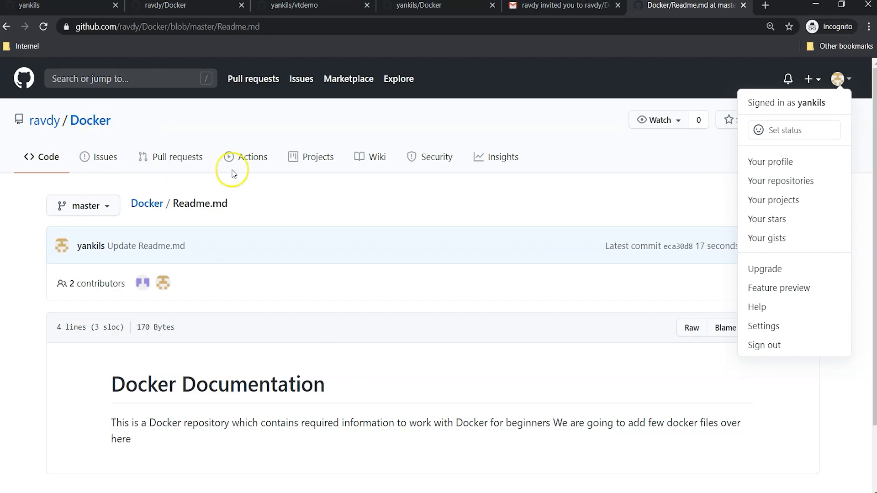
left_click(416, 213)
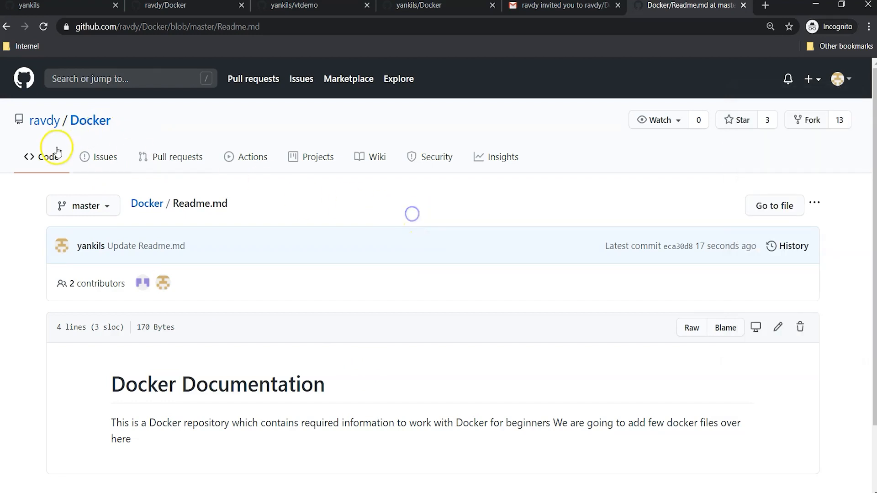
left_click(45, 121)
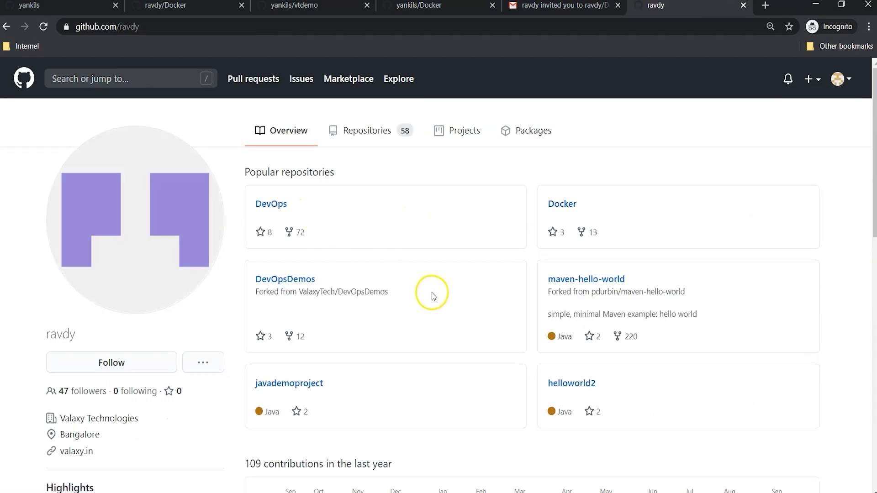
left_click(302, 386)
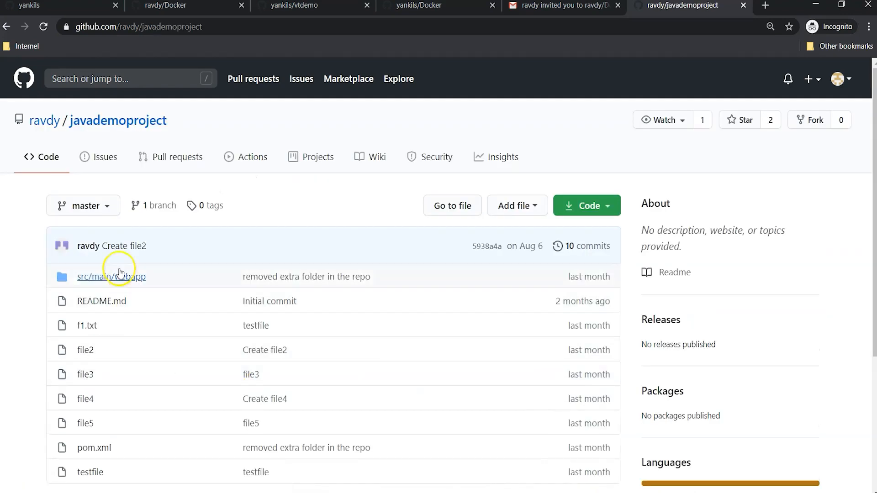
scroll(343, 280, "down", 2)
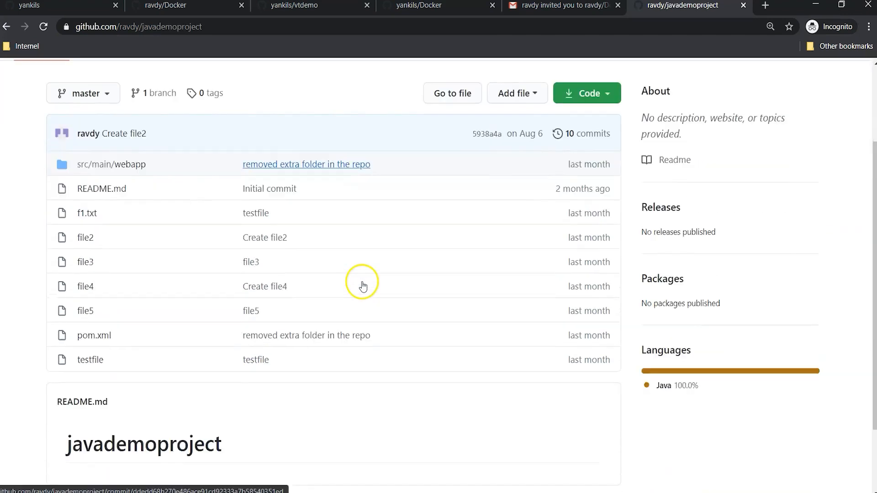
scroll(360, 286, "up", 2)
scroll(457, 269, "up", 1)
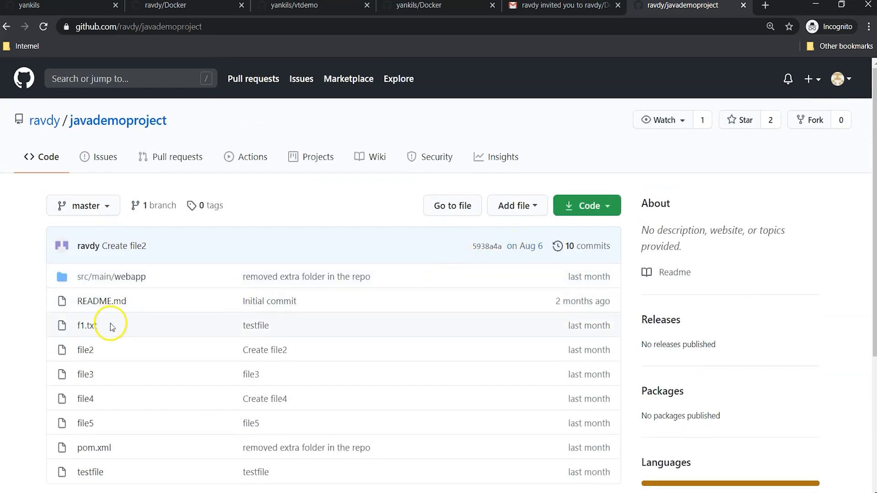
scroll(146, 283, "down", 1)
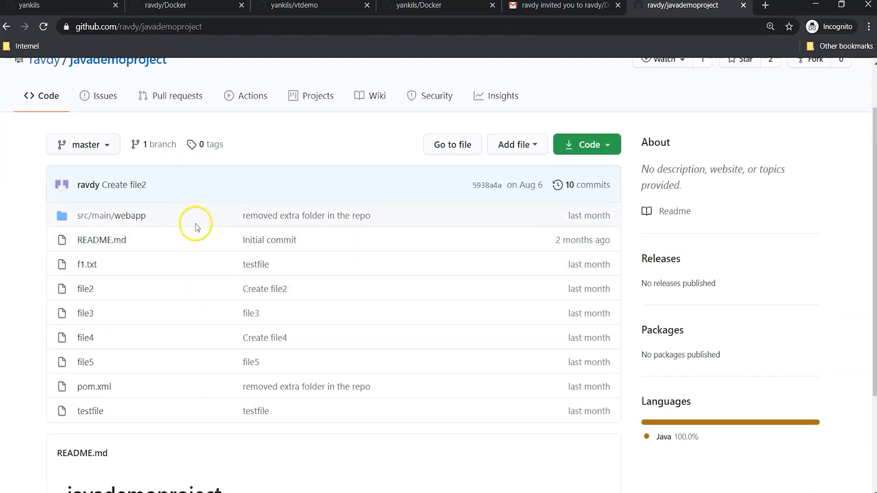
left_click(94, 411)
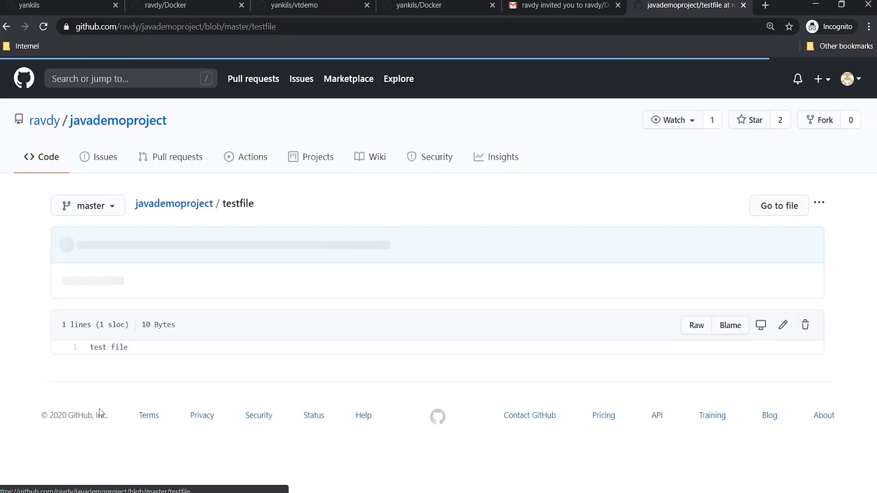
Step: Add a line to testfile and propose the change, which creates an automatic fork
left_click(782, 324)
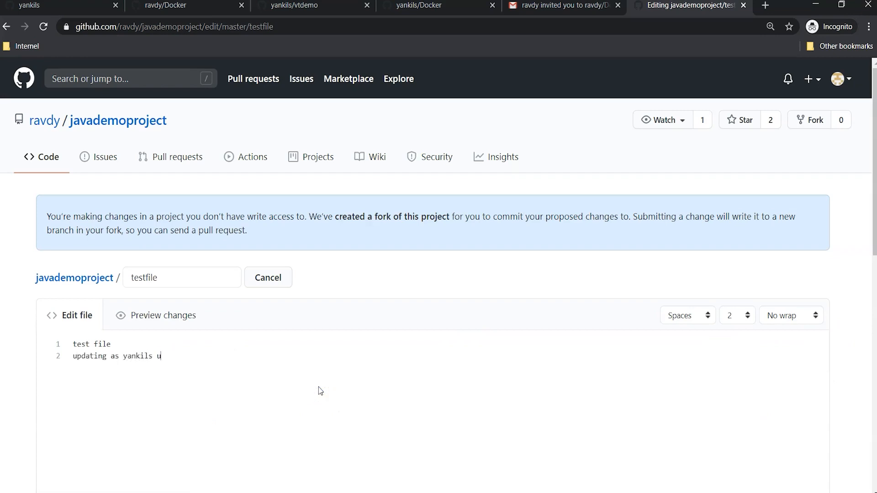
scroll(465, 338, "down", 10)
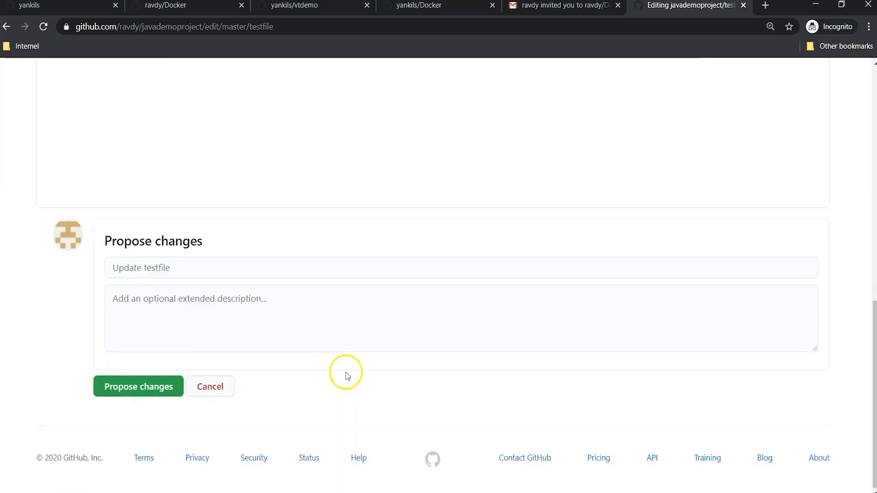
left_click(167, 386)
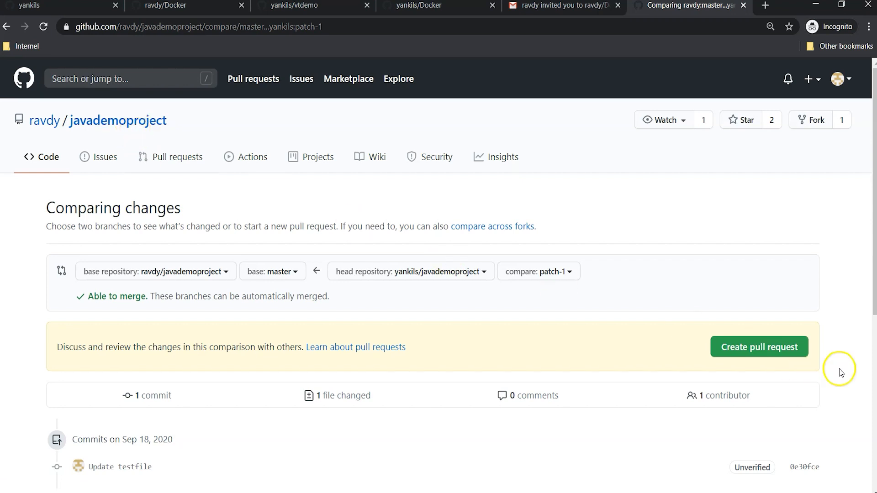
Step: Open the 'Update testfile' pull request from the fork's patch-1 into ravdy's master
left_click(777, 352)
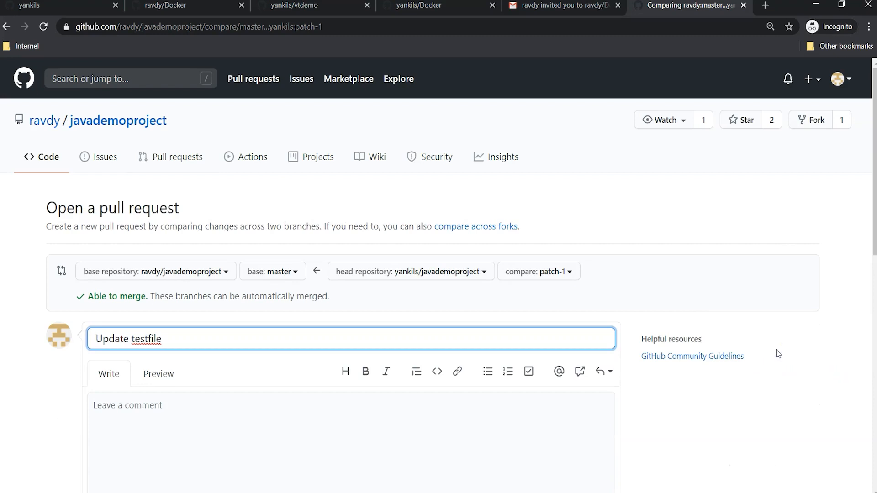
scroll(423, 317, "down", 6)
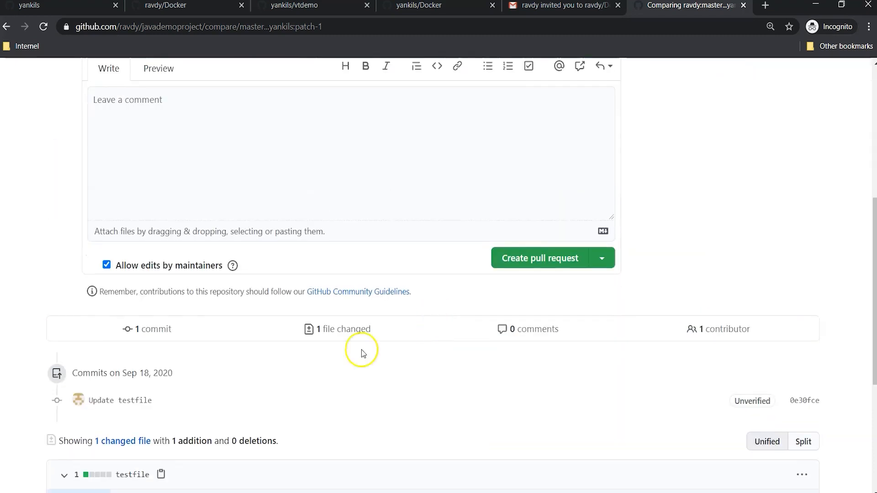
left_click(535, 262)
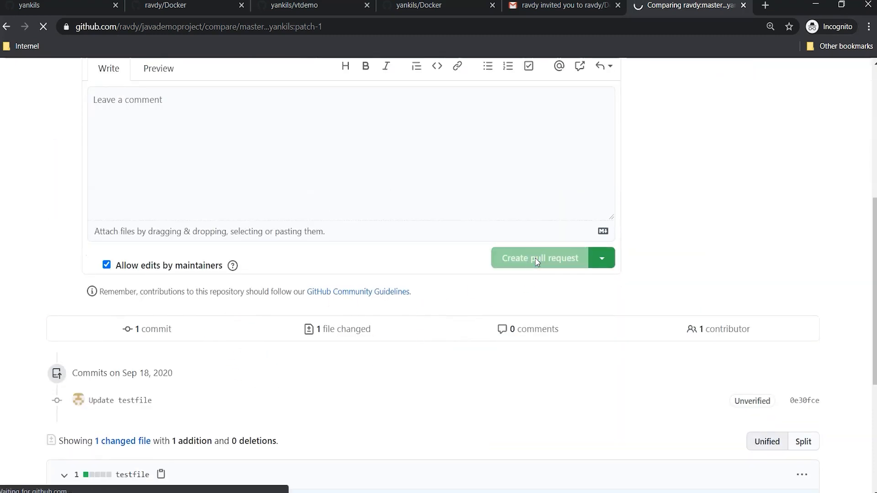